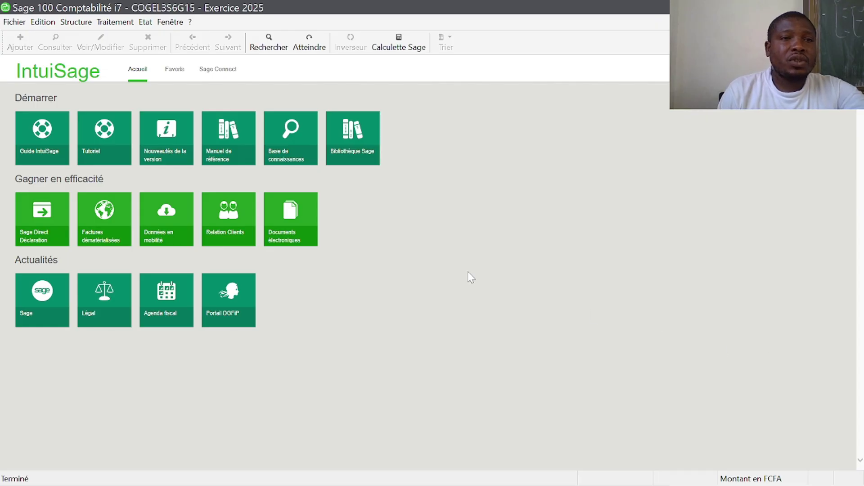
Start a new accounting file from Fichier > Nouveau and enter company name COGEL3 GRP15.
left_click(13, 22)
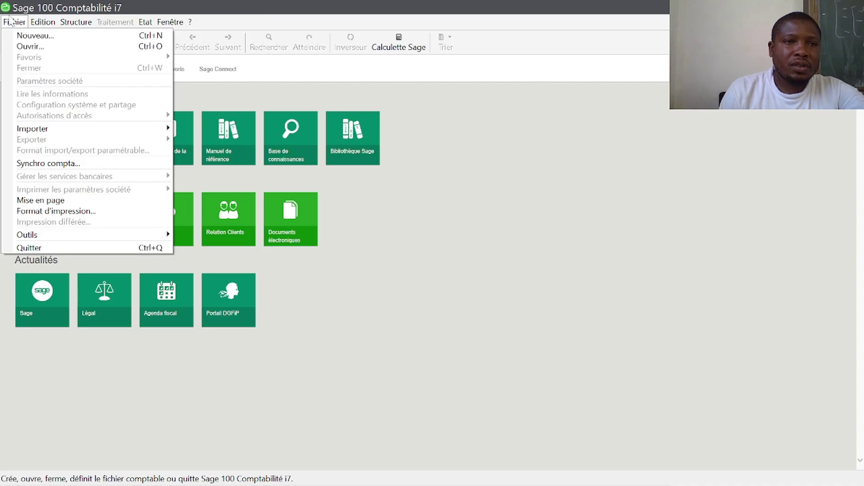
left_click(31, 36)
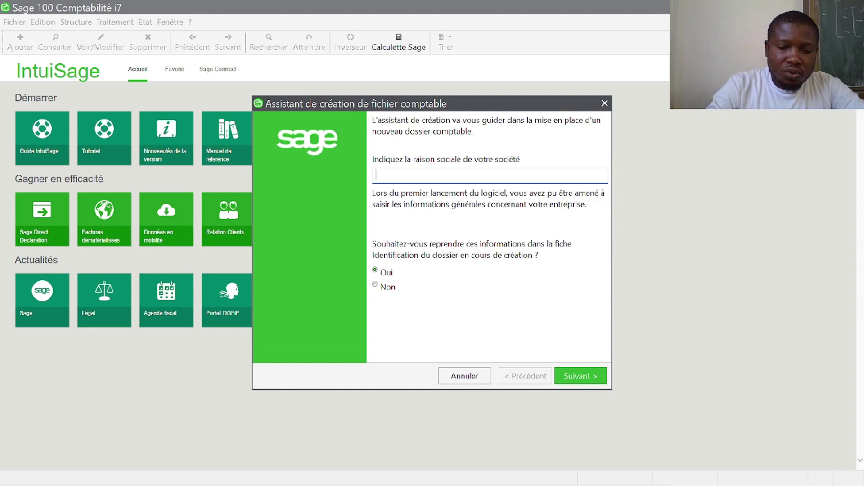
type("CO")
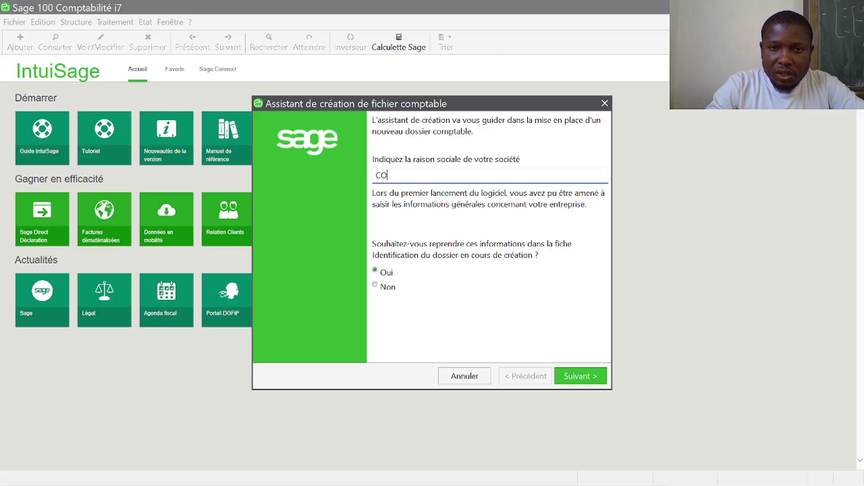
type("GEL3 GR")
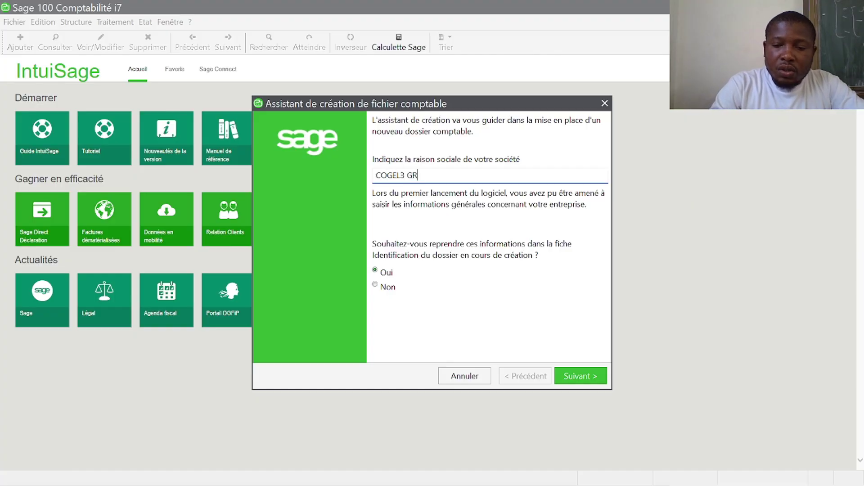
type("P15")
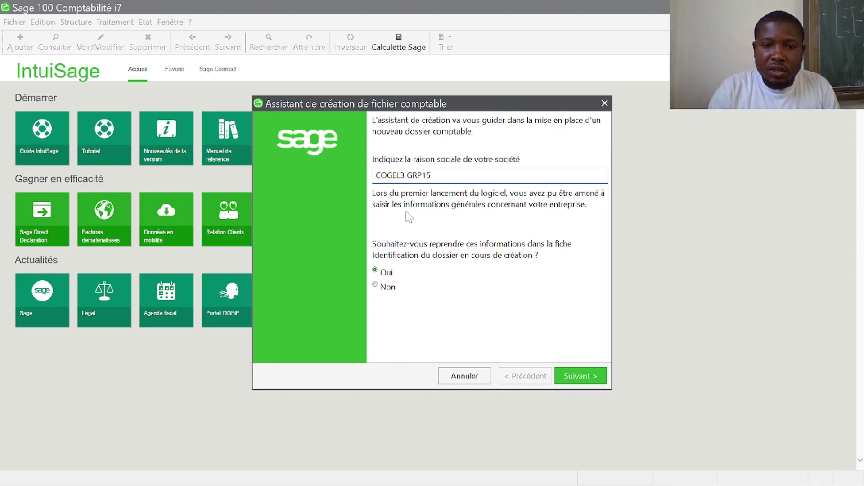
left_click(576, 378)
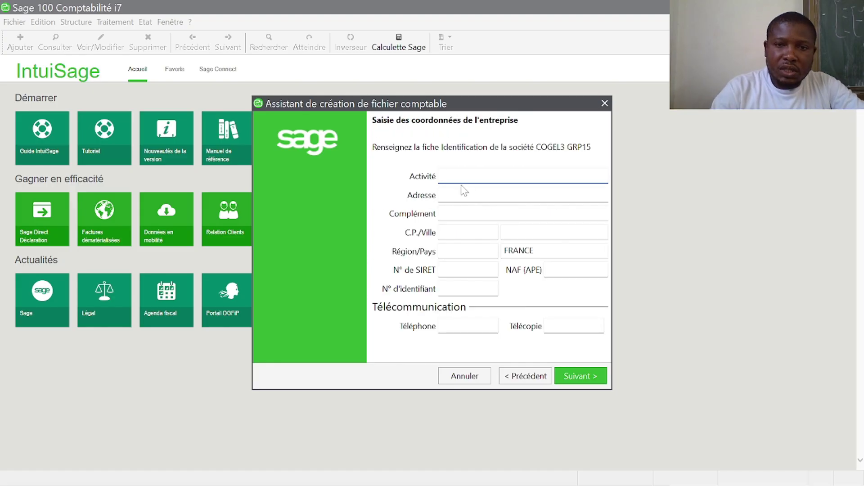
type("EDU")
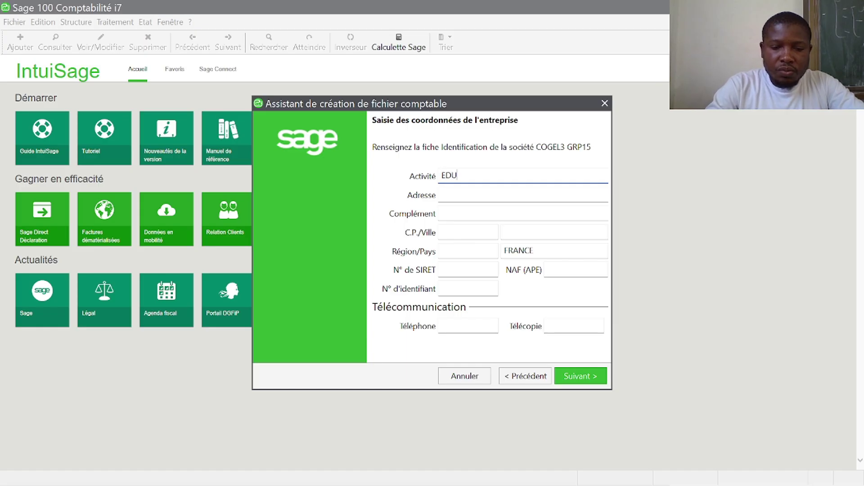
type("CATI")
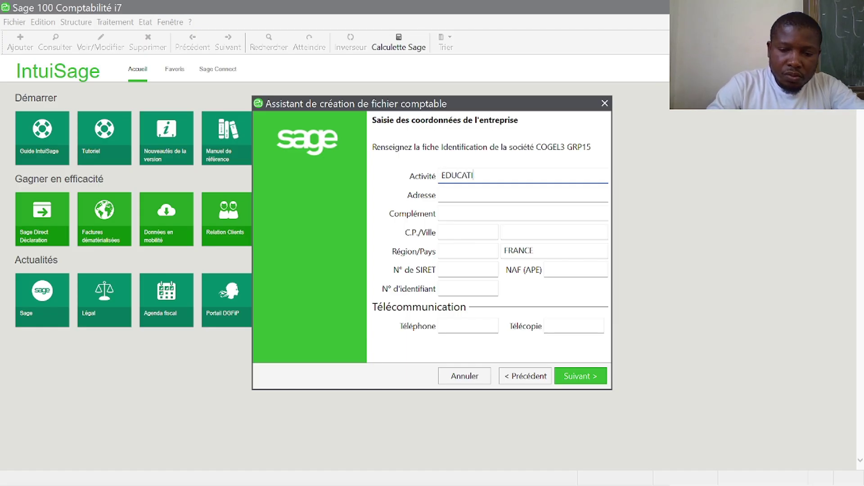
type("ON")
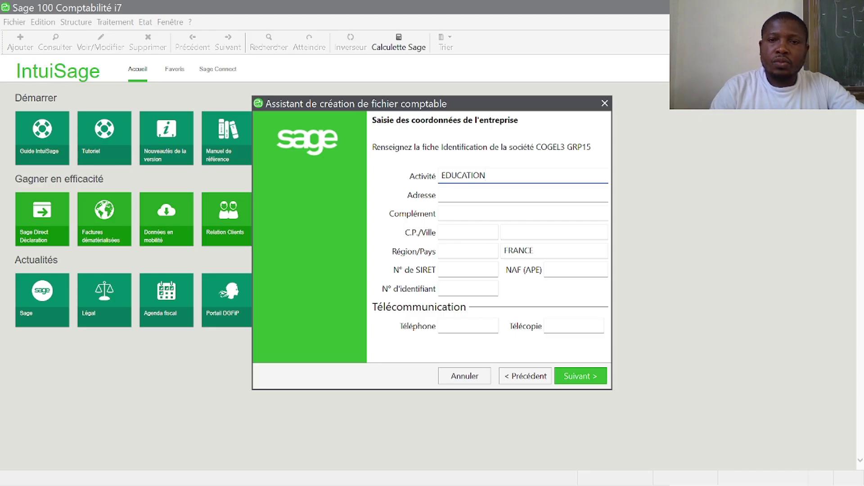
left_click(464, 195)
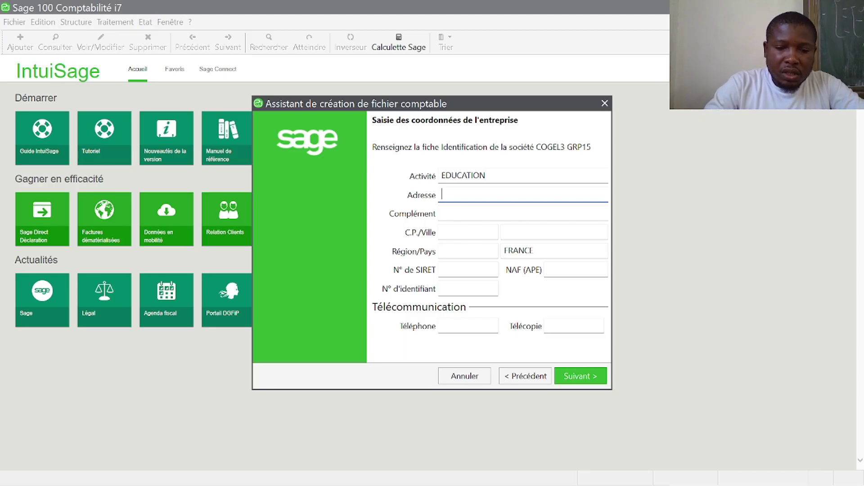
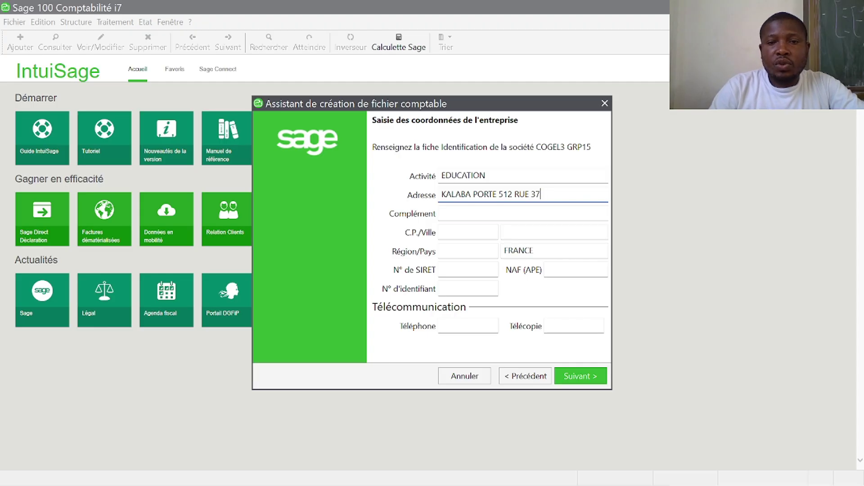
key("Tab")
type("PRES DU GRAND MA")
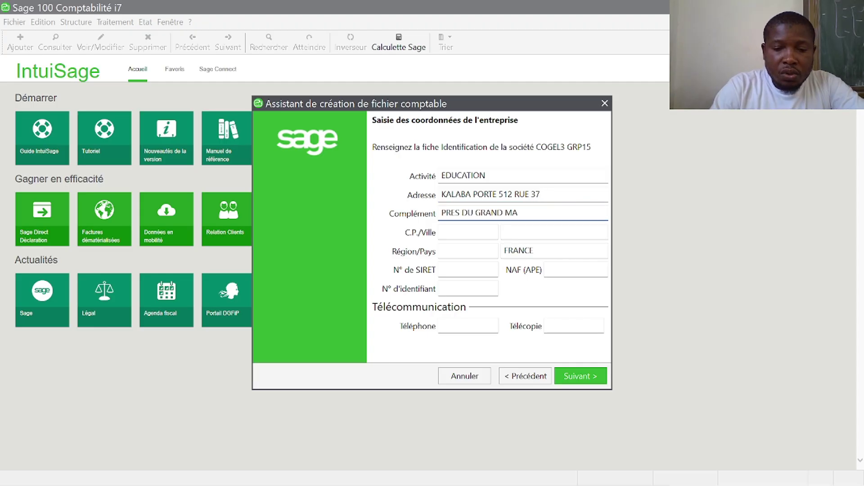
type("RCHE")
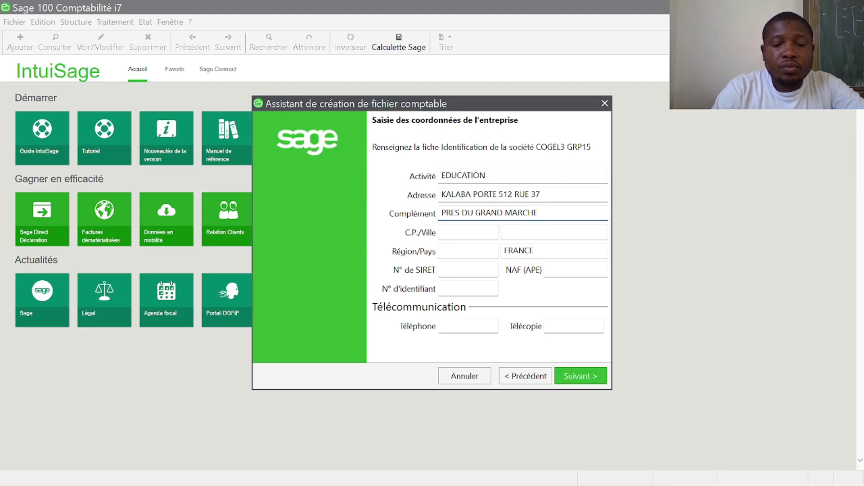
type(" DE KA")
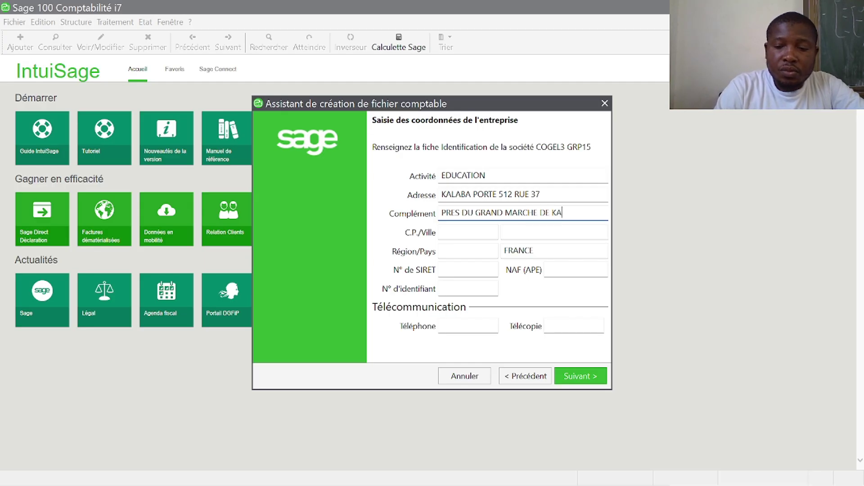
type("LABA?")
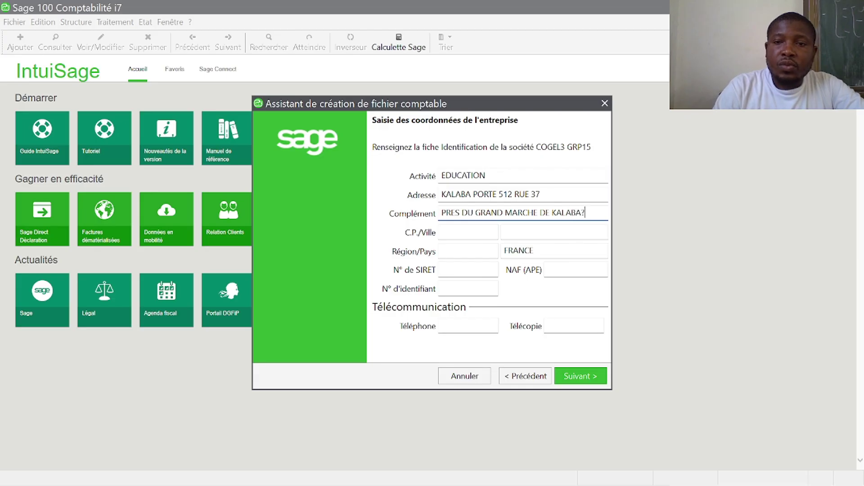
key("BackSpace")
type("M")
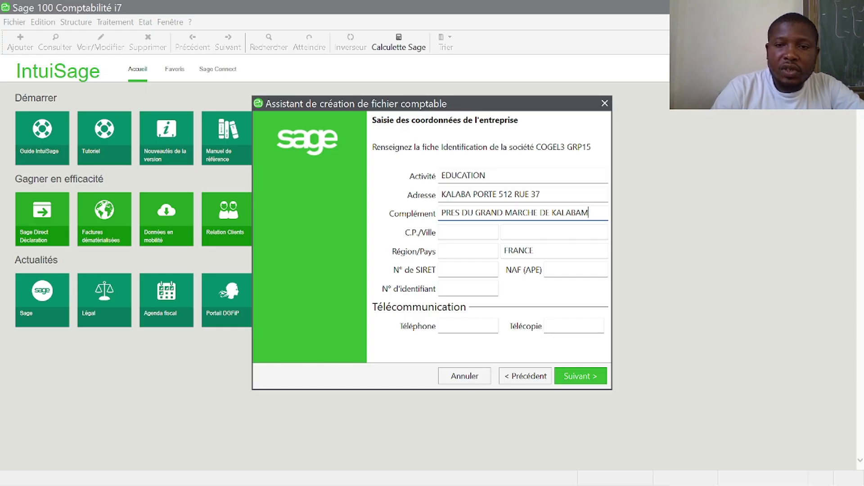
Set city and region to BAMAKO, replace country FRANCE with MALI, and enter the company phone number.
left_click(554, 233)
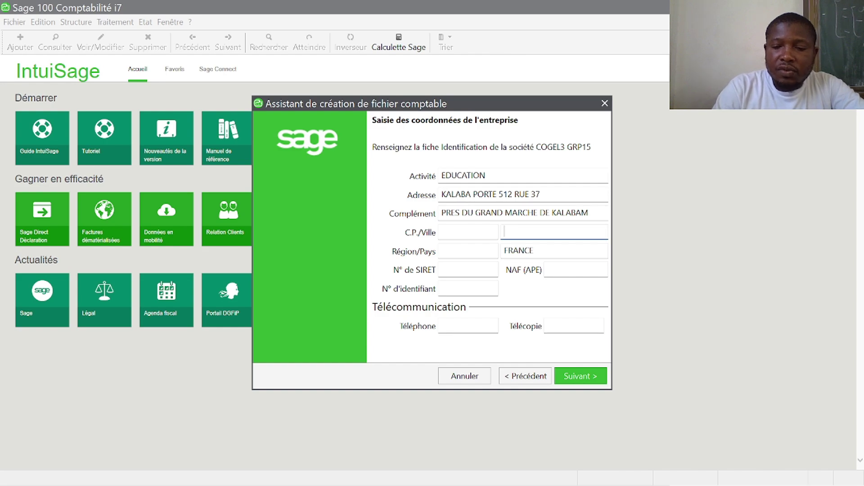
type("BAMAKO")
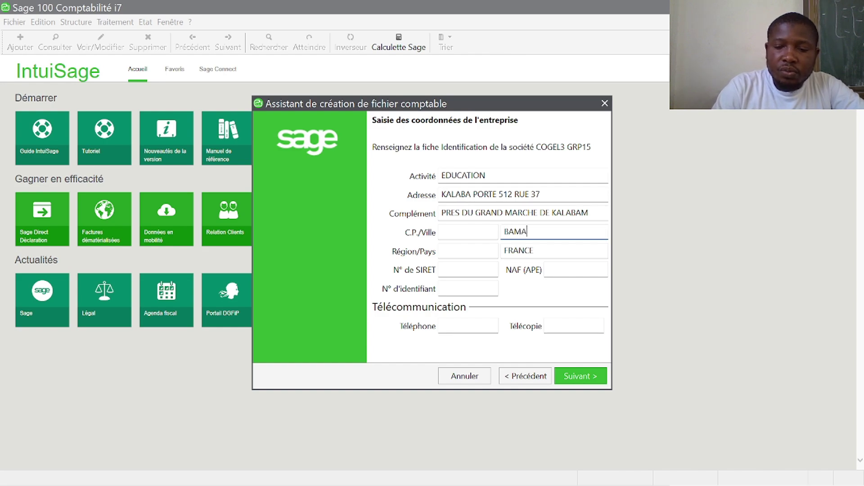
left_click(466, 251)
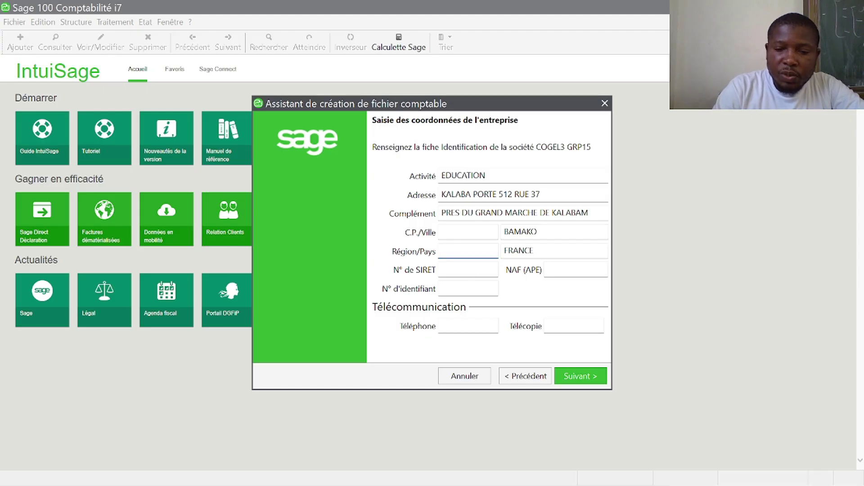
type("BAMAKO")
key("Tab")
key("BackSpace")
key("BackSpace")
key("BackSpace")
key("BackSpace")
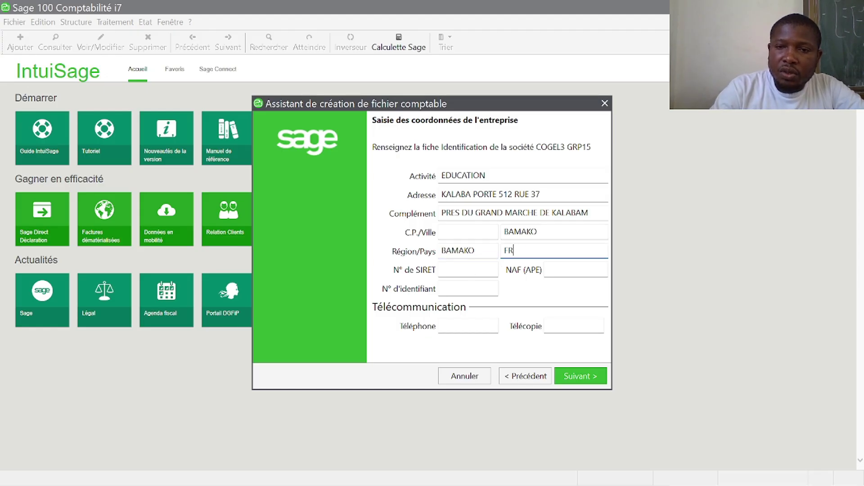
key("BackSpace")
key("BackSpace")
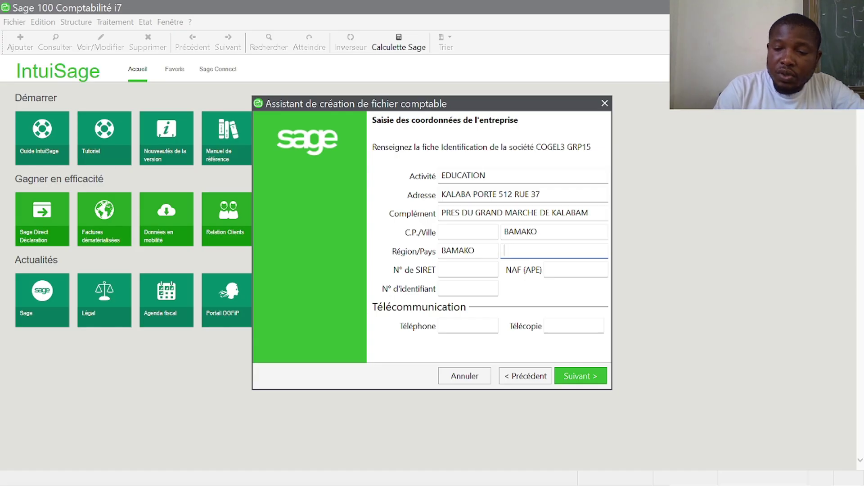
type("MALI")
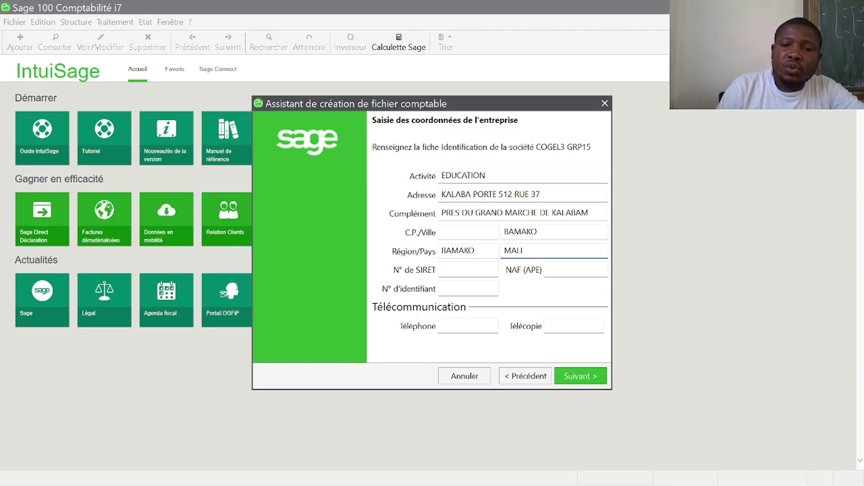
left_click(467, 326)
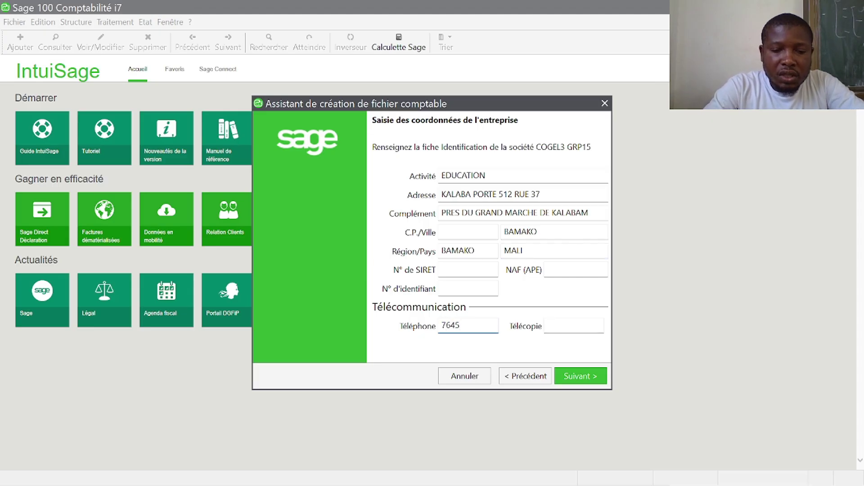
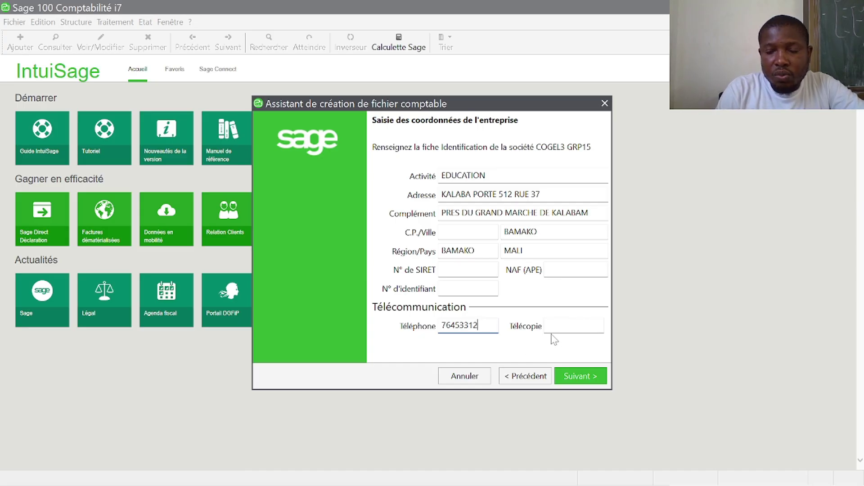
Keep the default 010125–311225 fiscal year and variable account lengths.
left_click(569, 376)
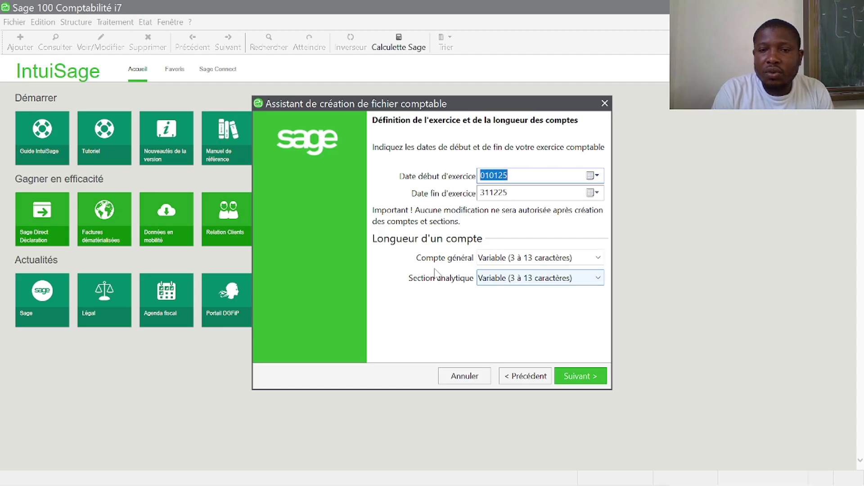
left_click(575, 379)
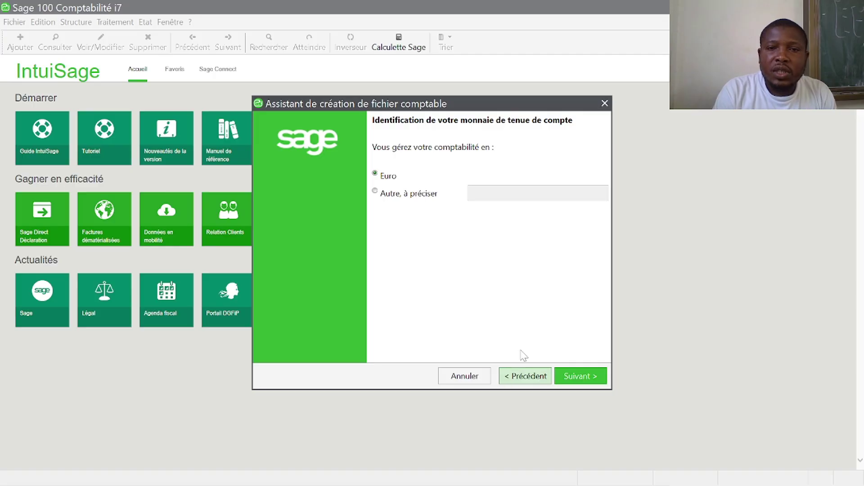
Choose 'Autre, à préciser' as the currency and name it FCFA.
left_click(375, 192)
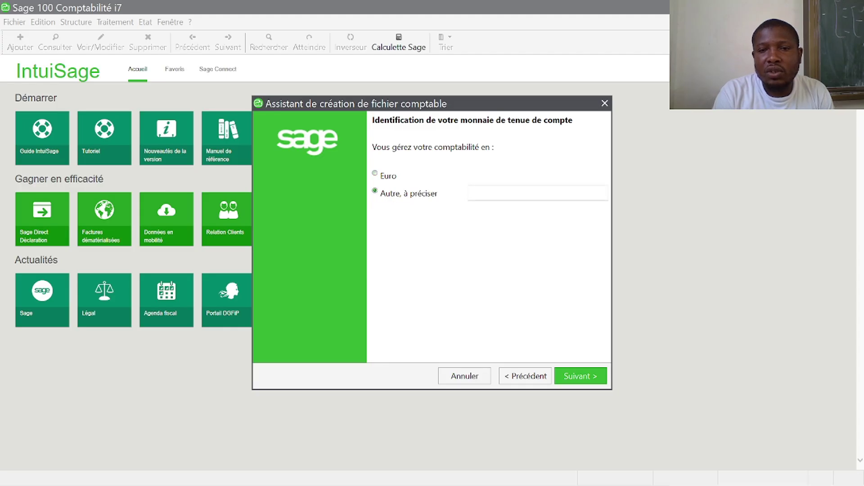
left_click(472, 193)
type("F")
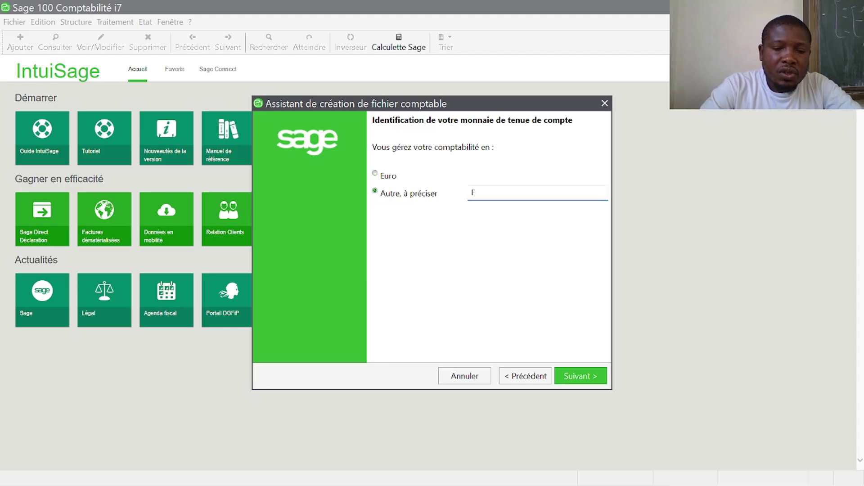
type("CFA")
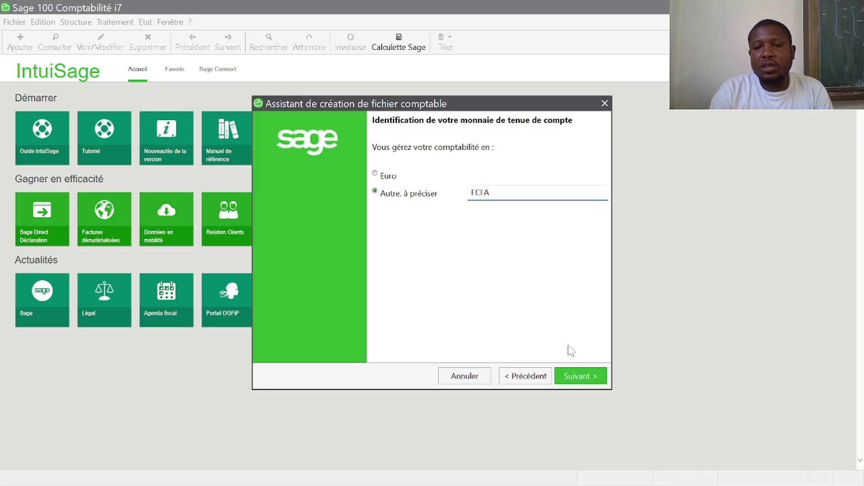
left_click(573, 376)
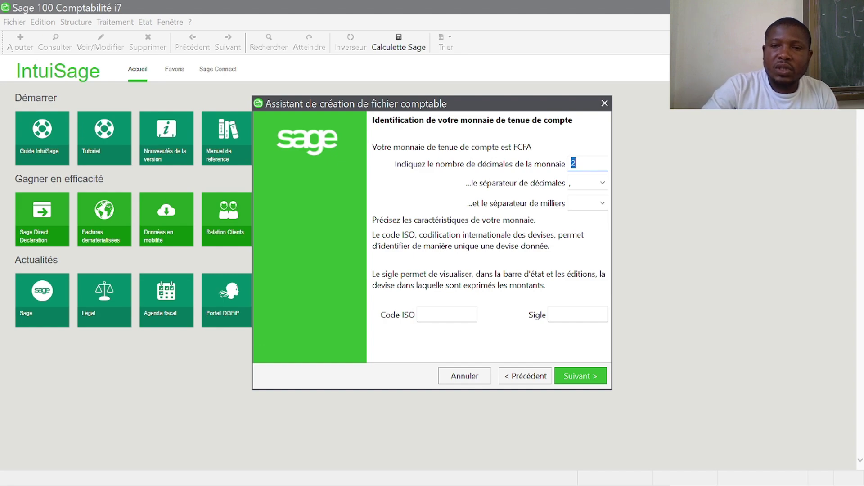
Give FCFA 0 decimals, no thousands separator, ISO code XOF and symbol FCFA.
type("0")
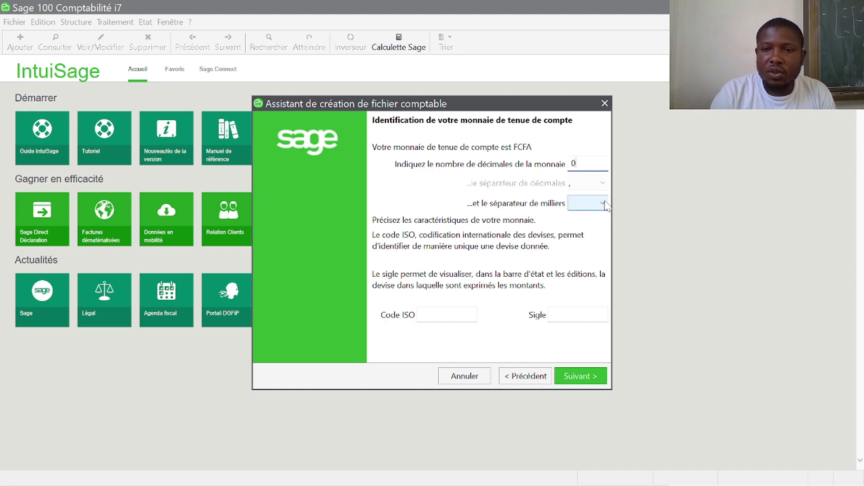
left_click(605, 206)
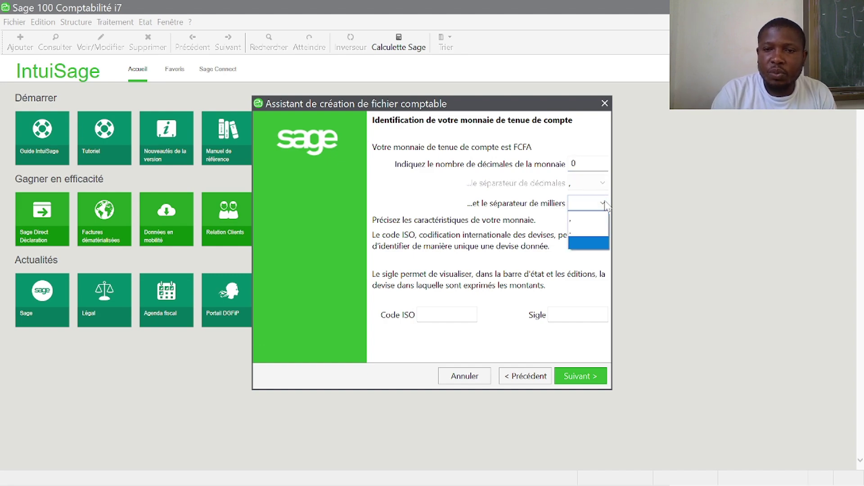
left_click(575, 243)
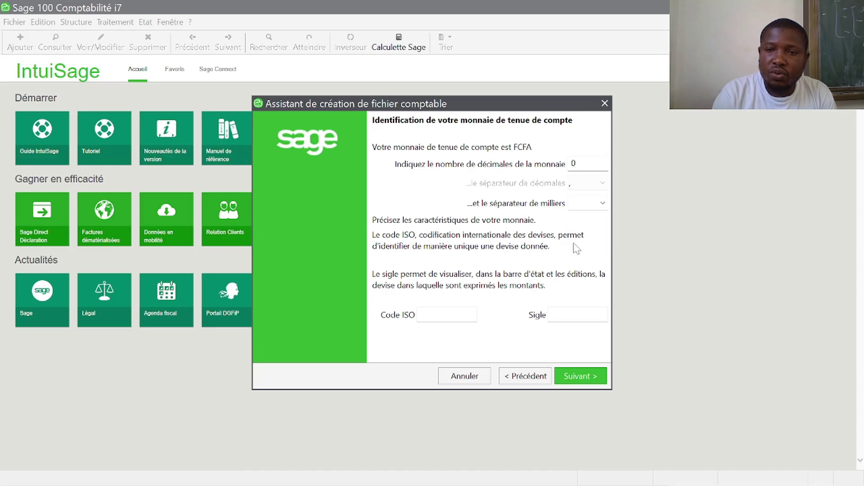
left_click(422, 315)
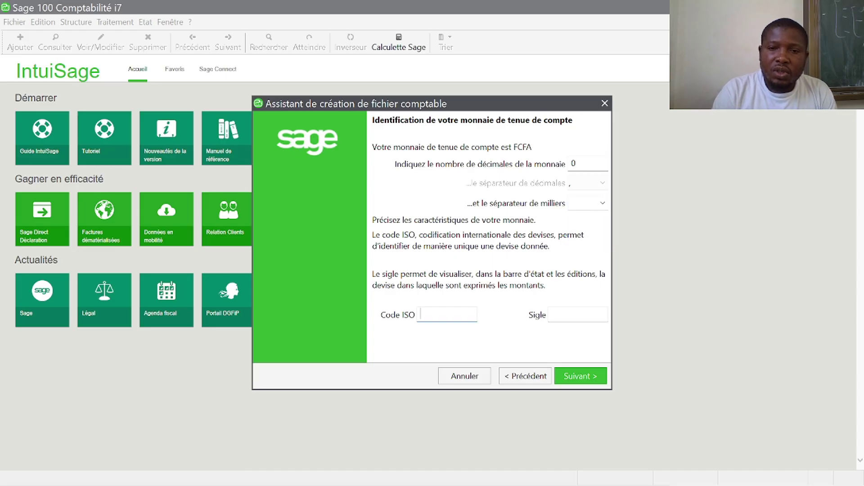
type("XO")
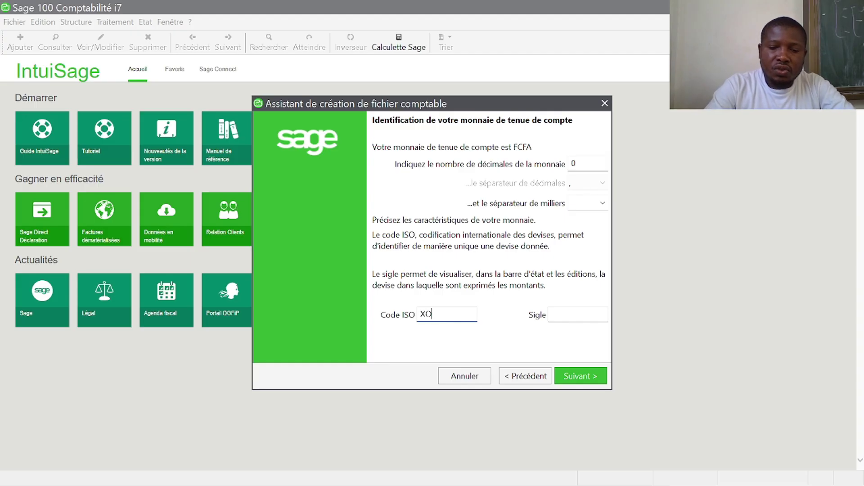
type("F")
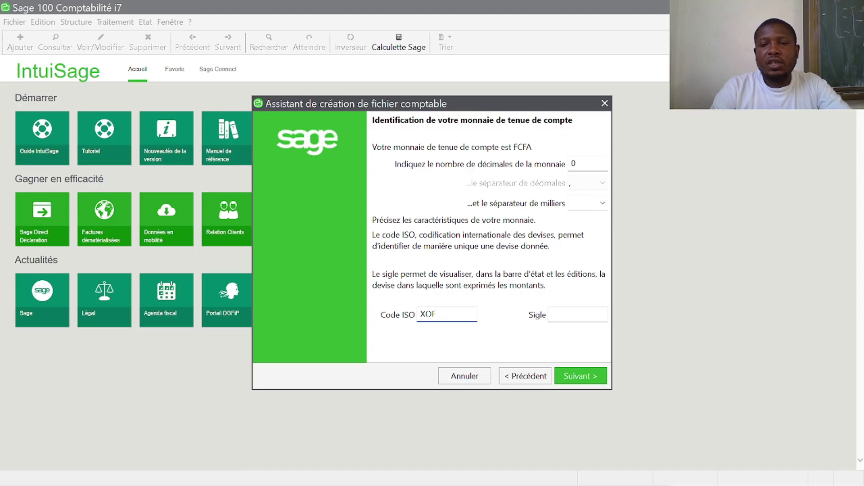
left_click(577, 314)
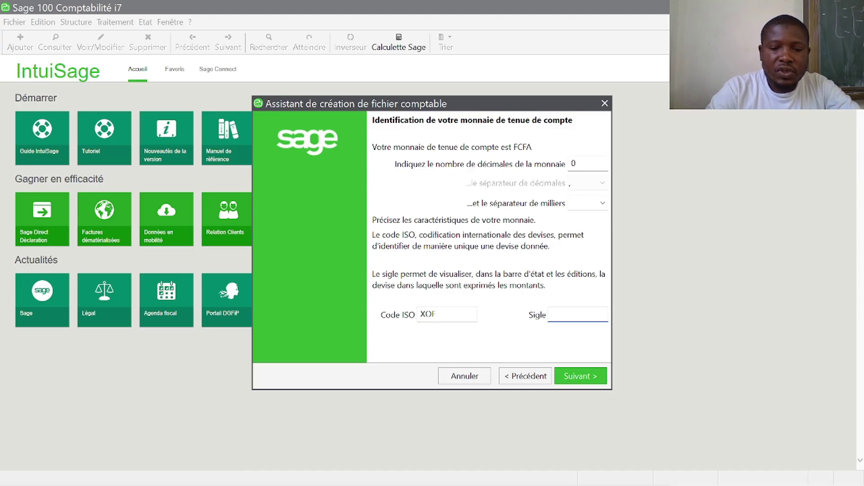
type("FCFA")
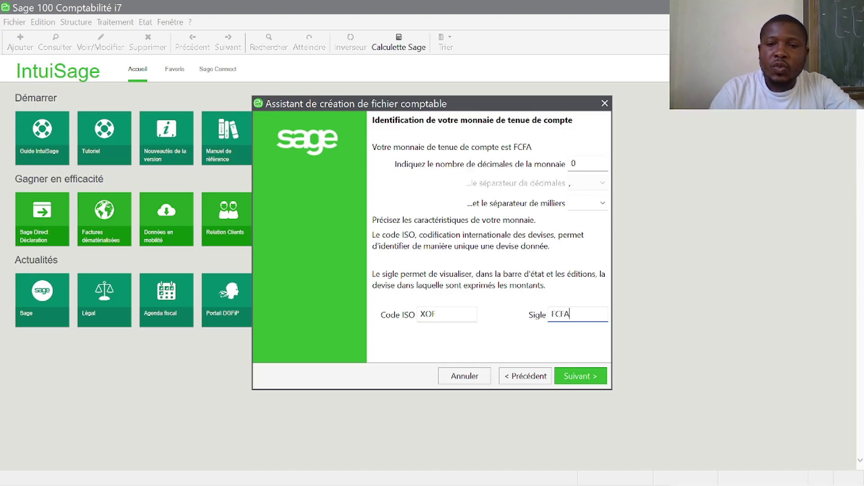
Choose 'Non, le paramétrage sera défini manuellement' instead of the standard model.
left_click(591, 381)
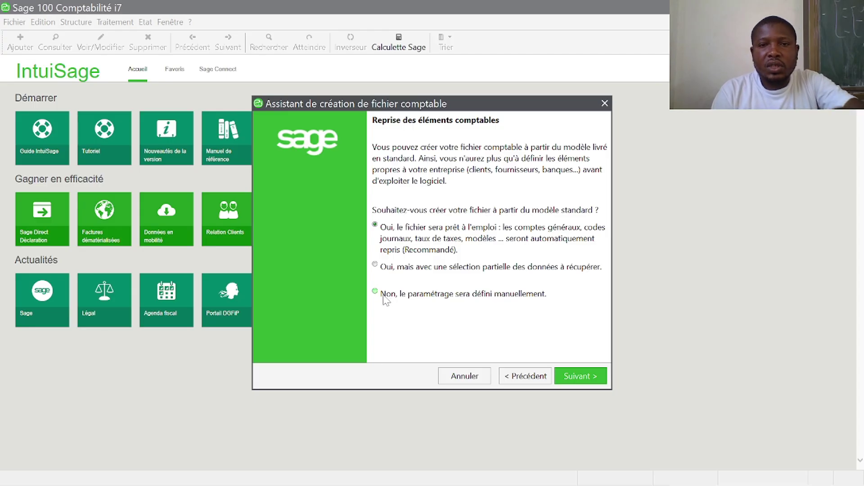
left_click(376, 292)
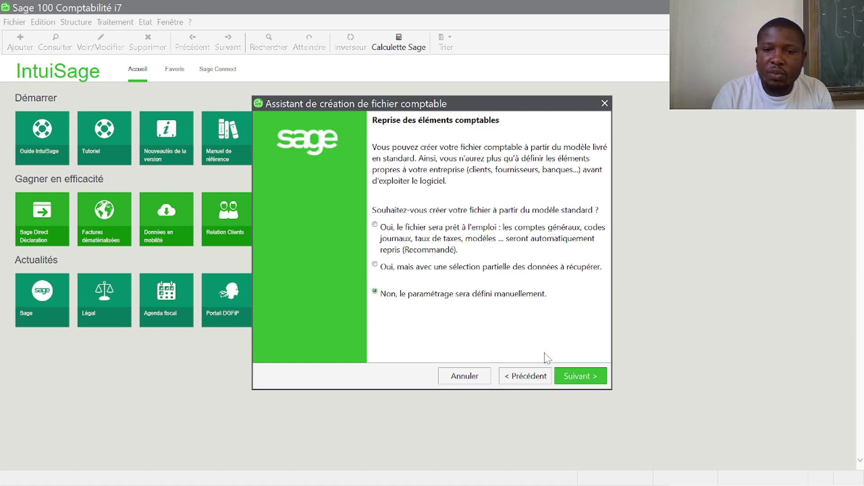
left_click(569, 376)
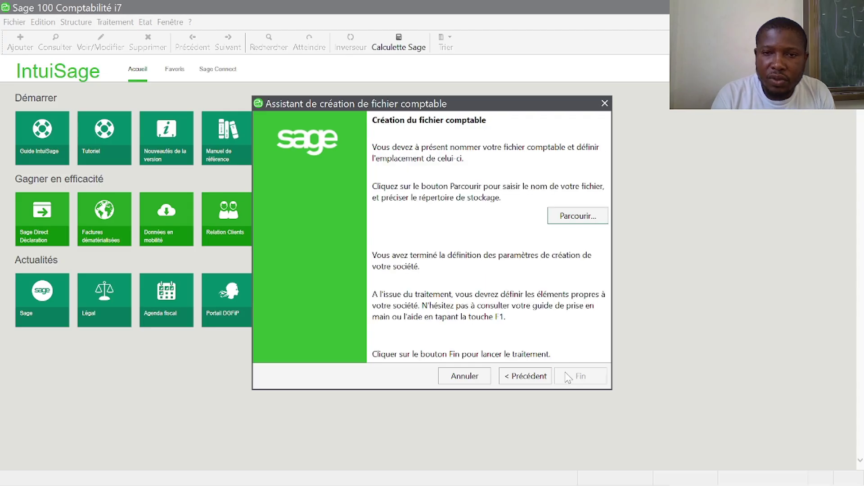
Save the accounting file as COGEL3S6GRP15 on the Desktop.
left_click(574, 217)
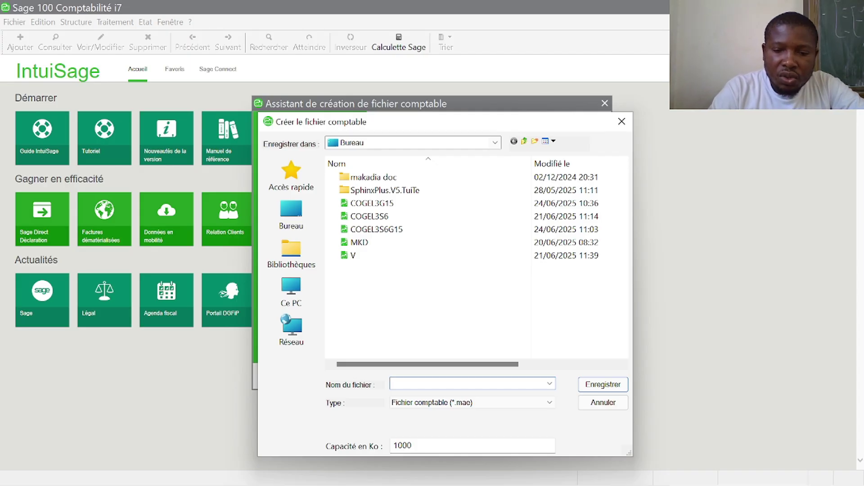
type("COGE")
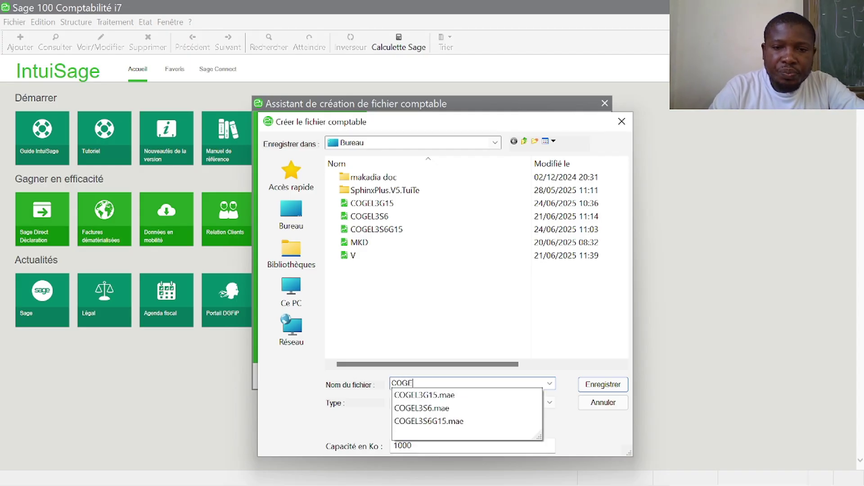
type("L")
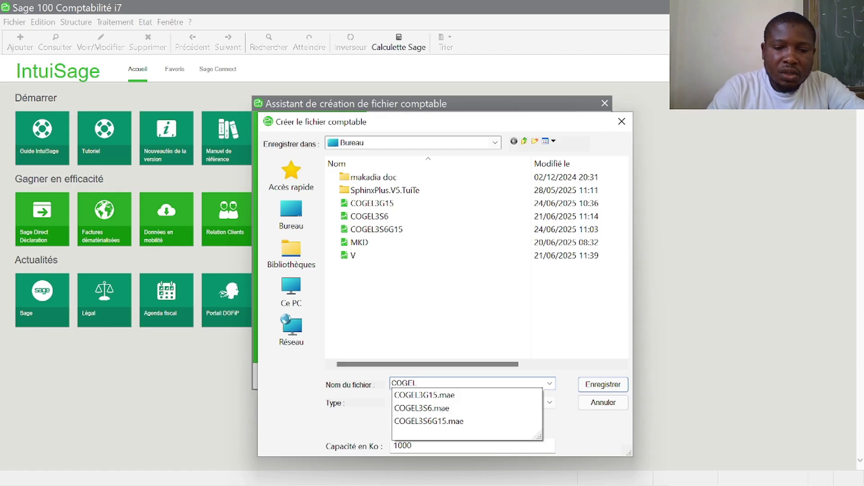
type("3")
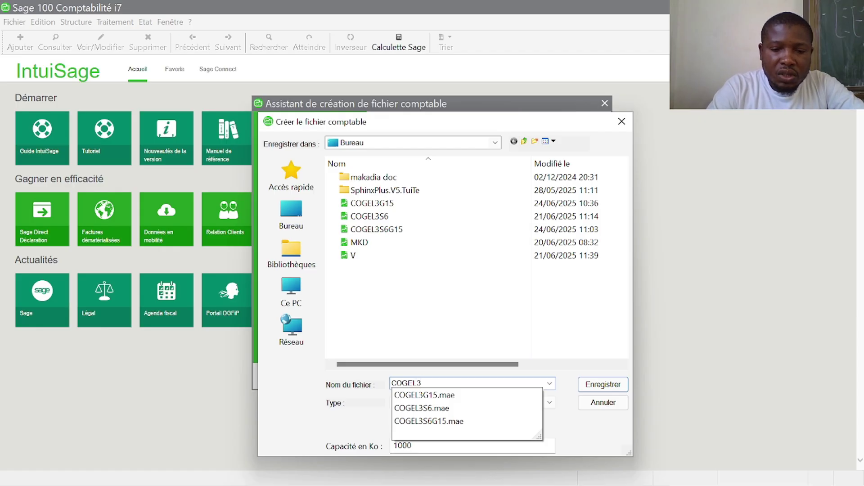
type("S6")
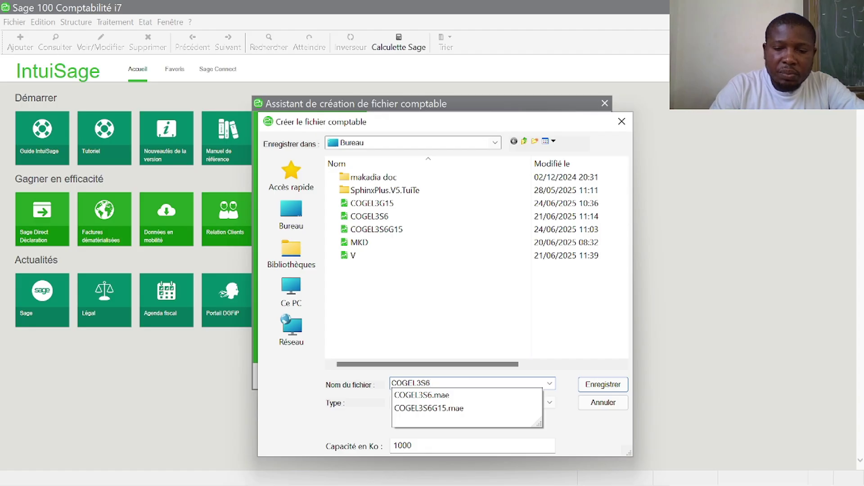
type("G")
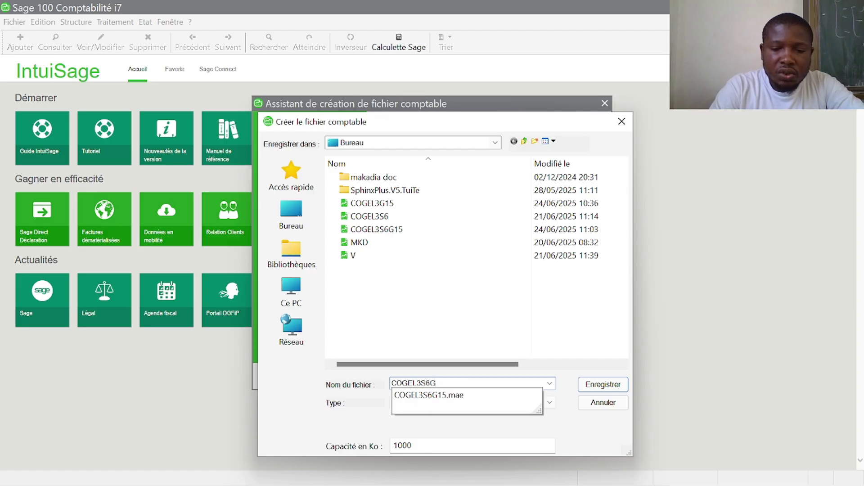
type("RP")
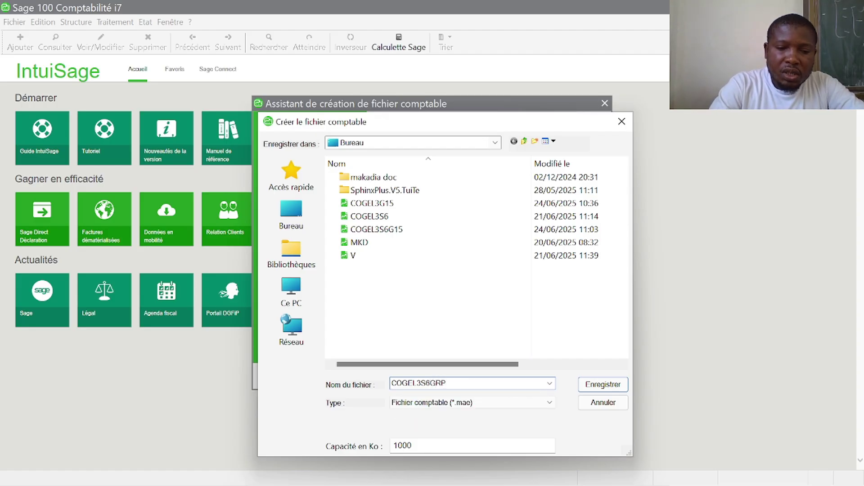
type("15")
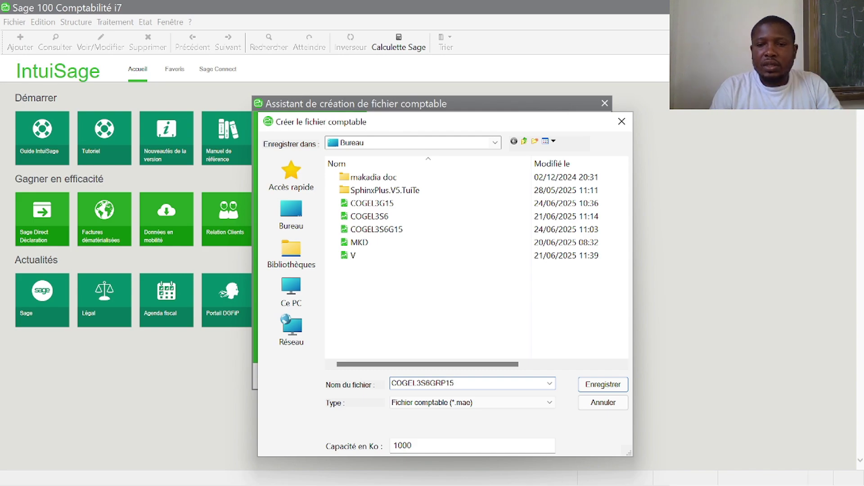
left_click(602, 385)
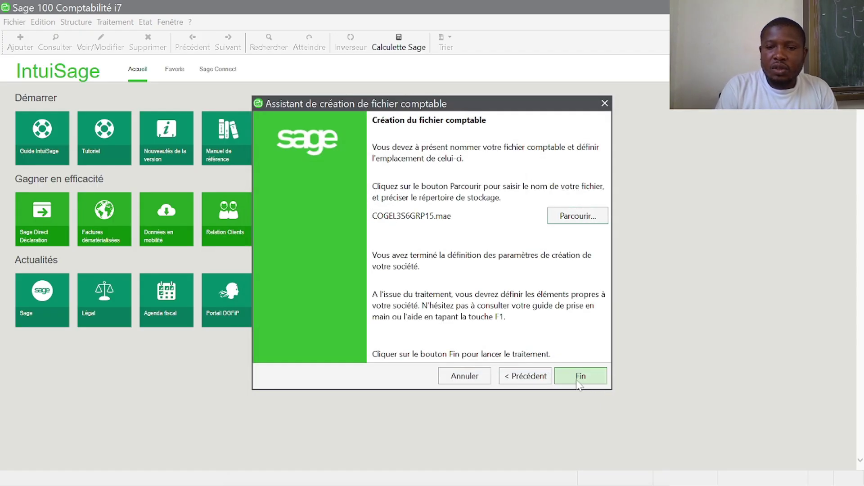
Finish the wizard to create and open COGEL3S6GRP15.
left_click(578, 381)
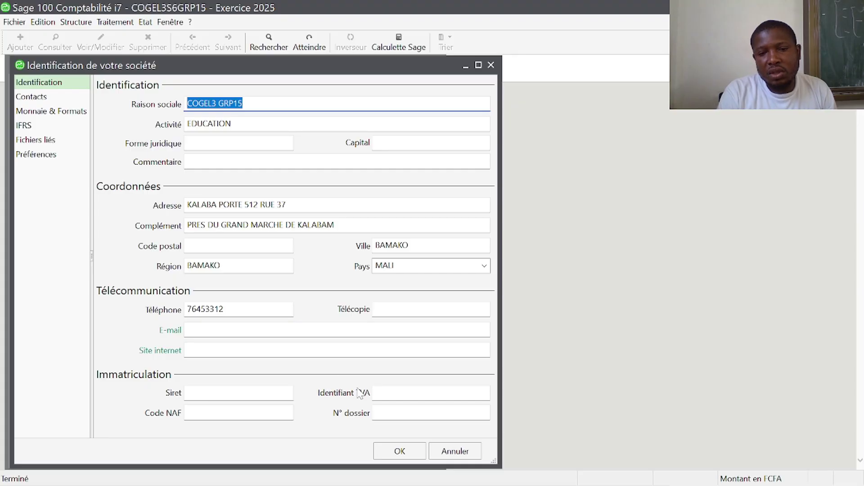
Accept the company identification and close the Paramètres société window.
left_click(400, 452)
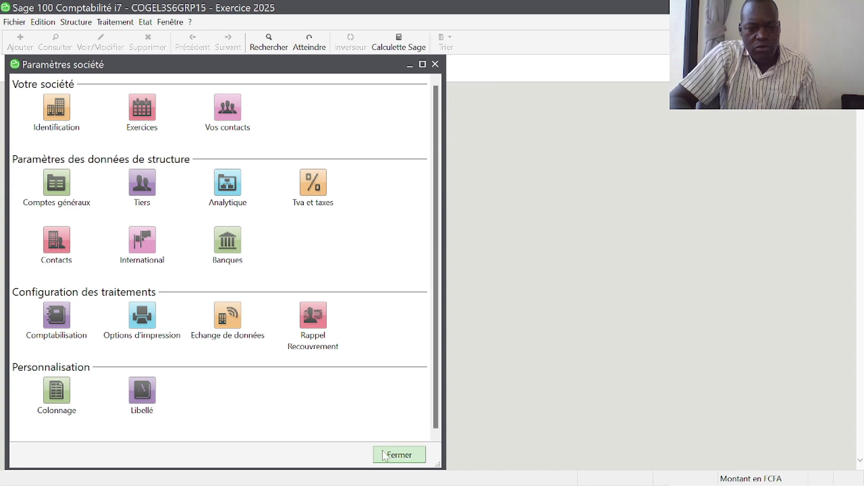
left_click(385, 455)
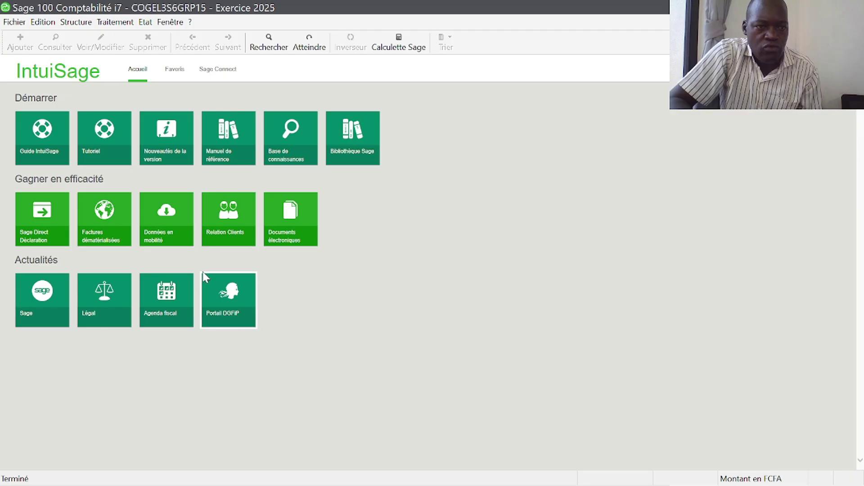
left_click(73, 24)
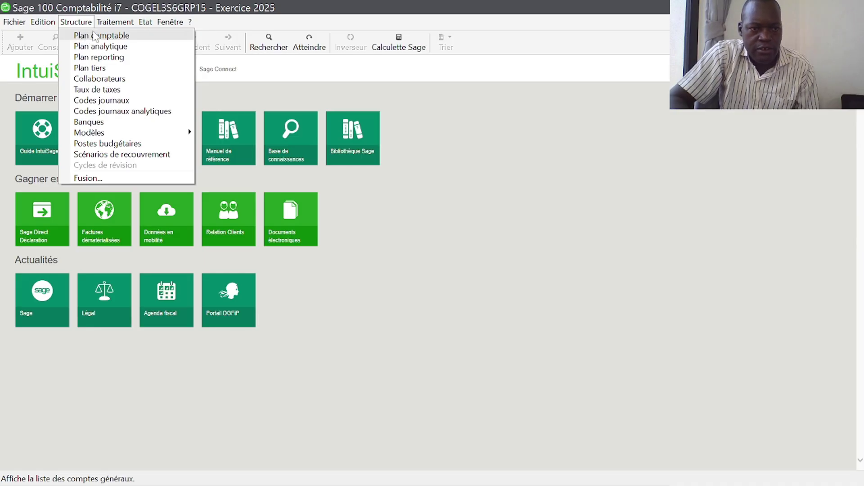
Create general account 411 CLIENT in the chart of accounts, then enter 401 FOURNISSEUR next.
left_click(96, 37)
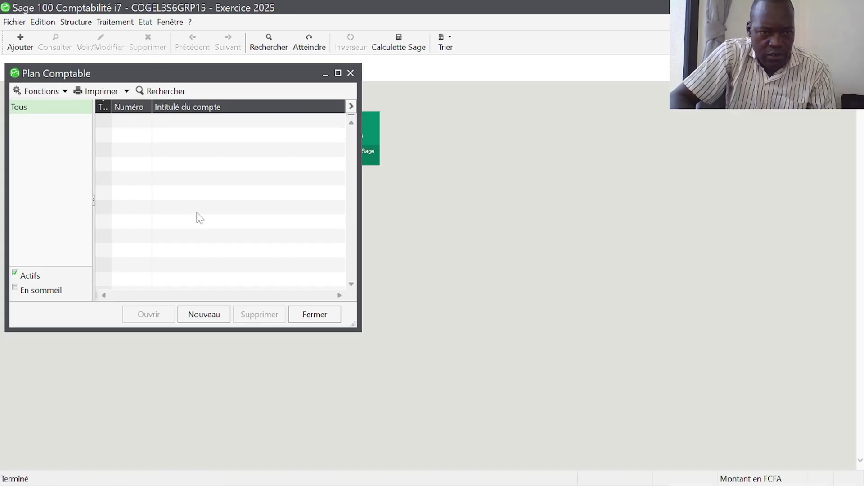
left_click(207, 316)
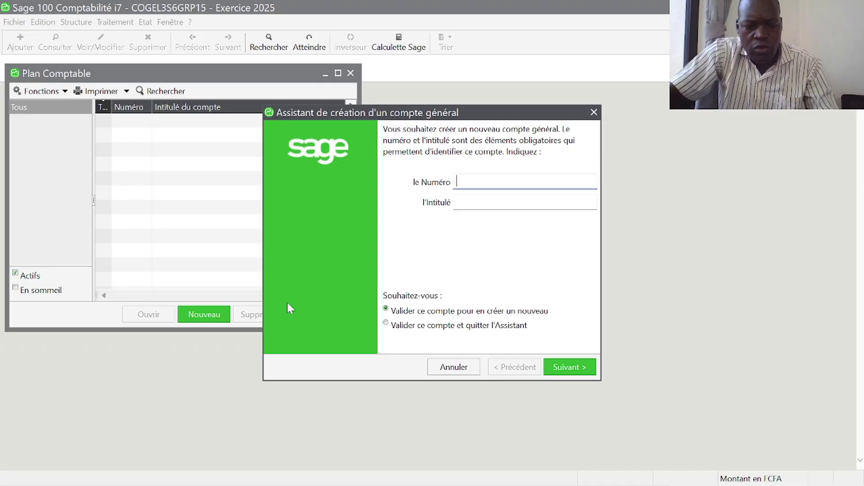
type("4")
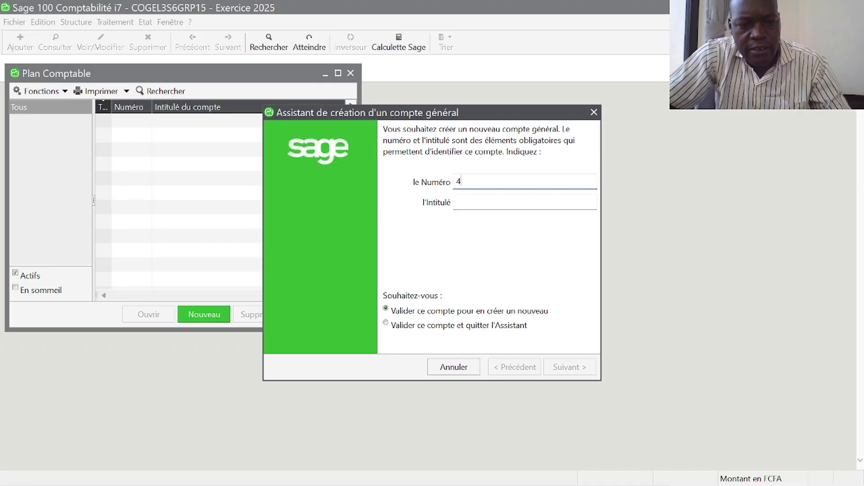
type("11")
left_click(522, 202)
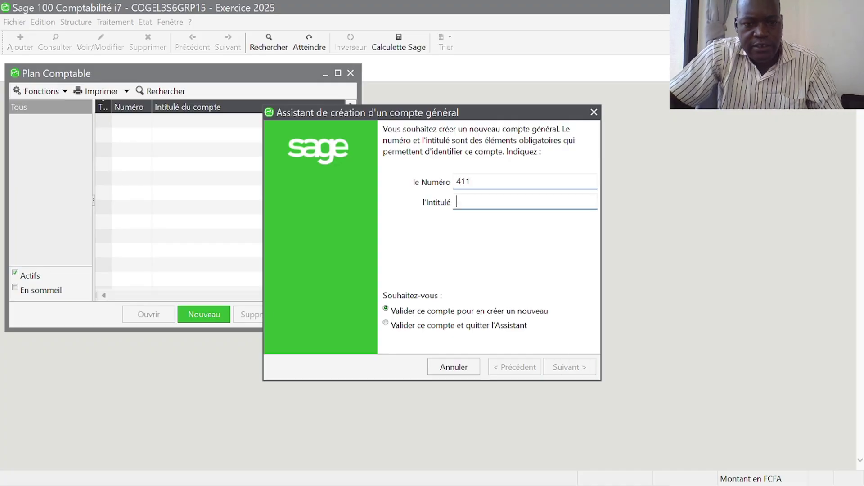
type("C")
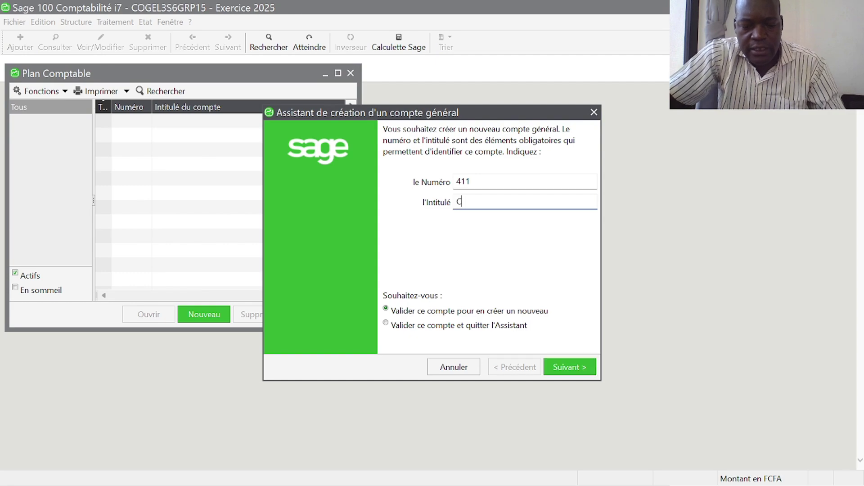
type("LIENT")
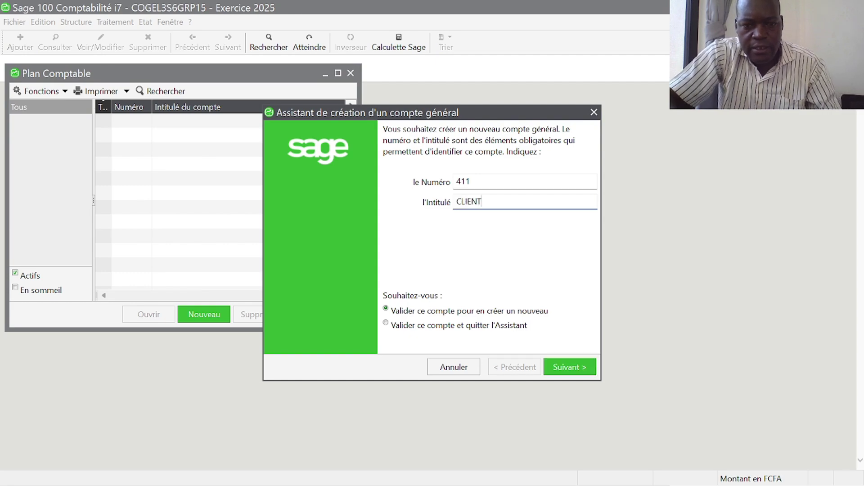
left_click(565, 368)
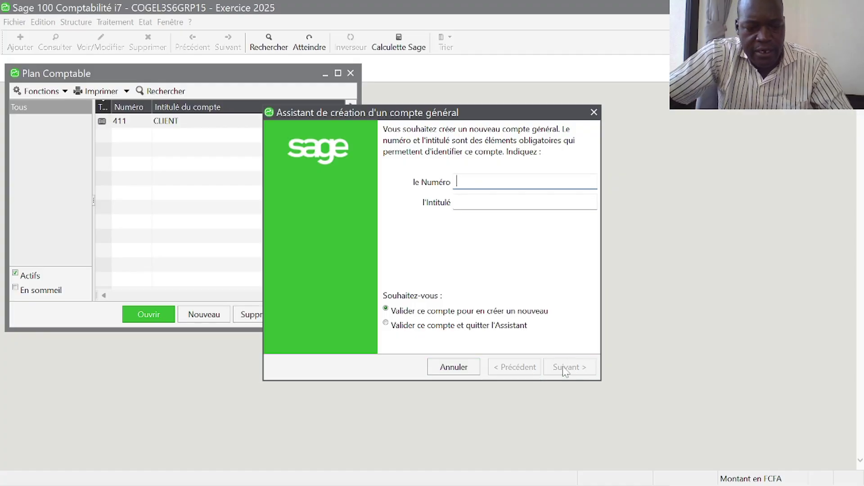
type("401")
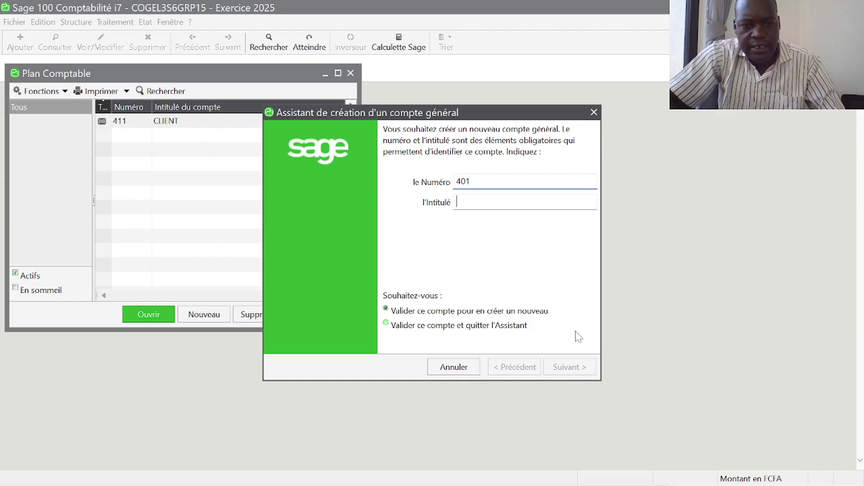
type("FOU")
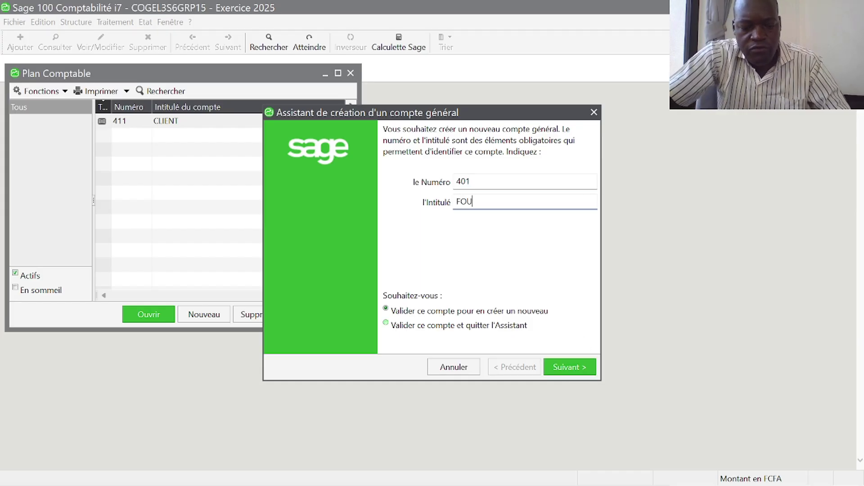
type("RNI")
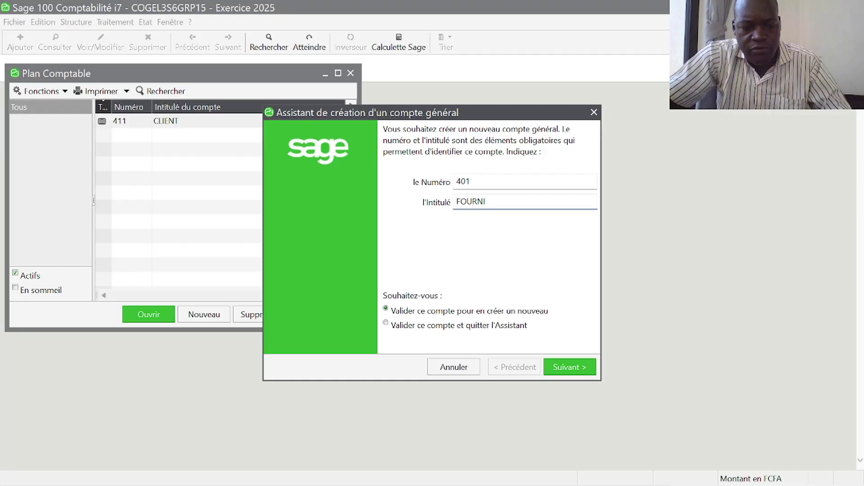
type("SSEUR")
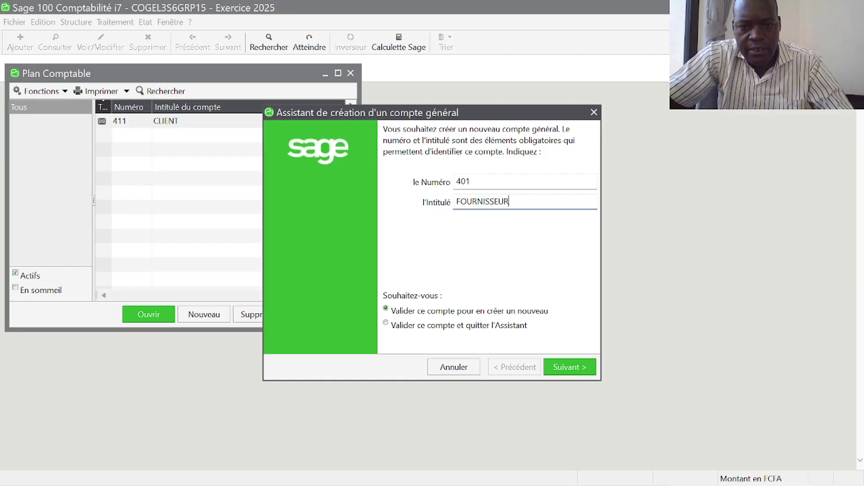
Save account 401 FOURNISSEUR, then create general account 422 PERSONNEL REMUNERTION.
left_click(573, 381)
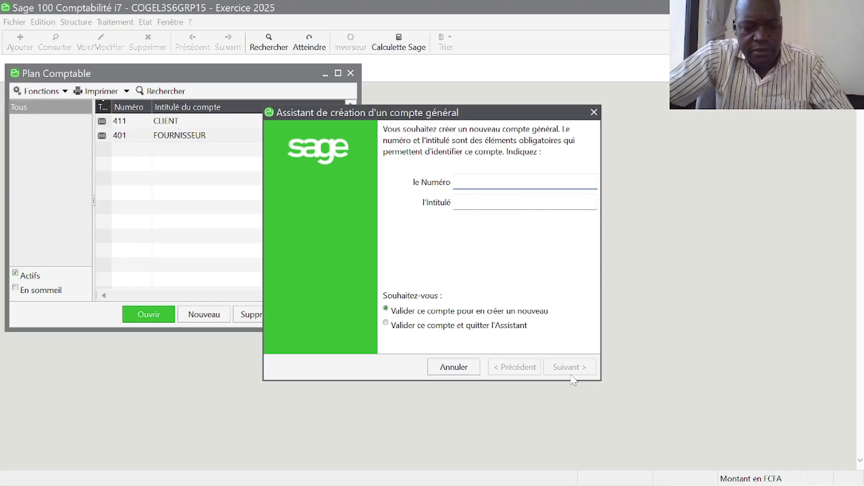
type("422")
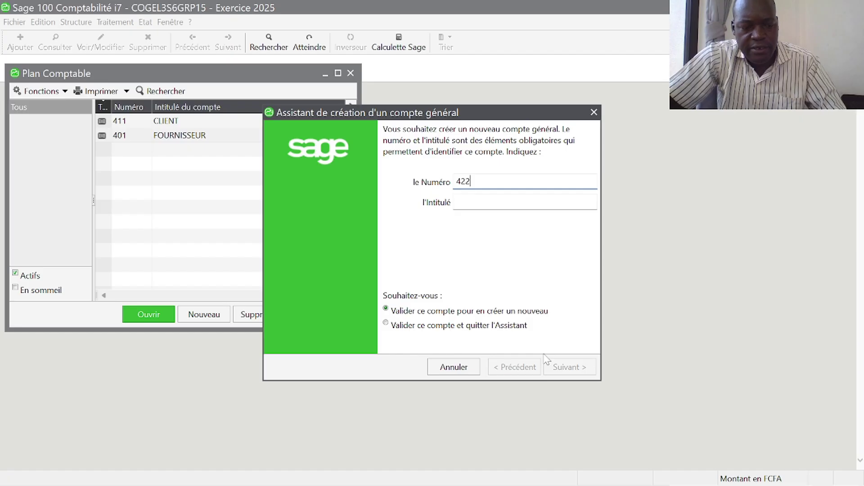
key("Tab")
type("PERSONNEL REMUNERTION")
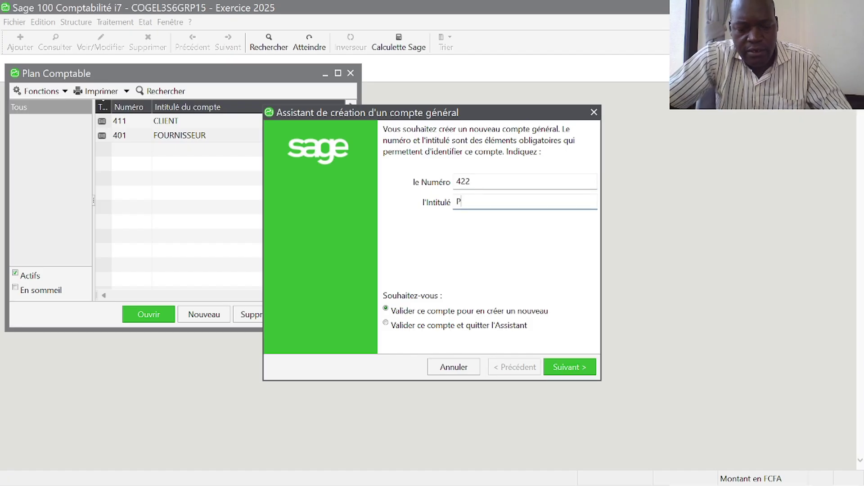
left_click(562, 370)
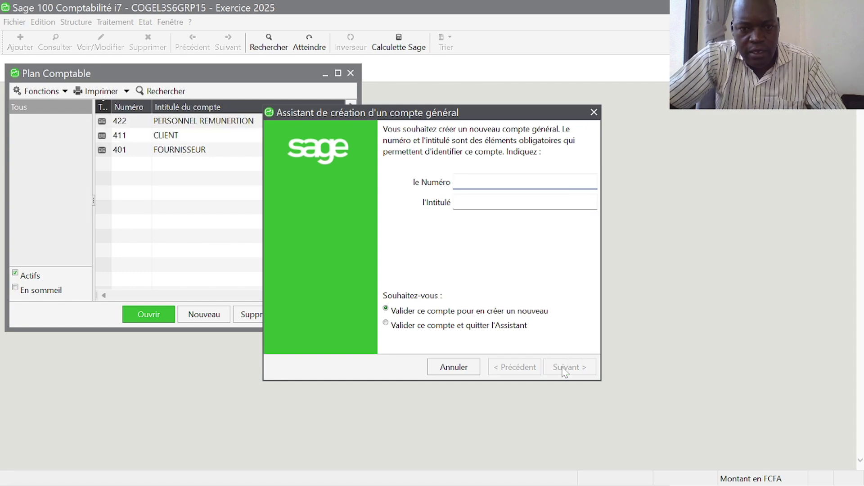
Add account 521 BANQUE as the last account and close the account wizard.
type("5")
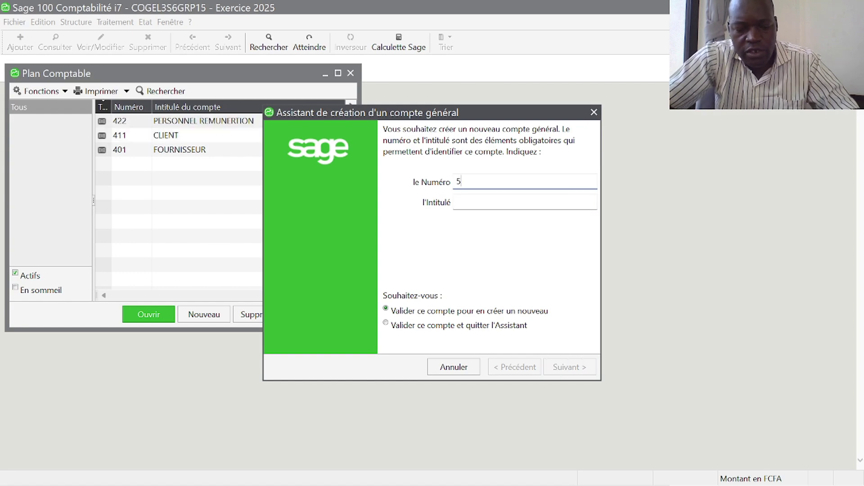
type("21")
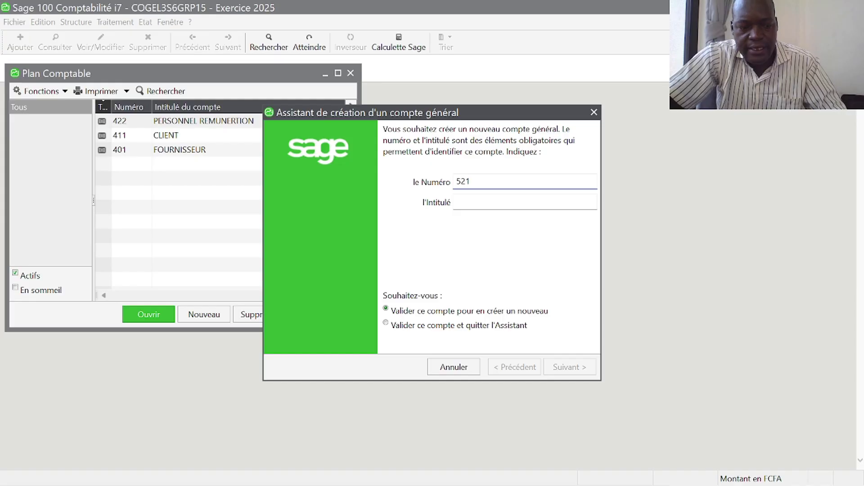
type("B")
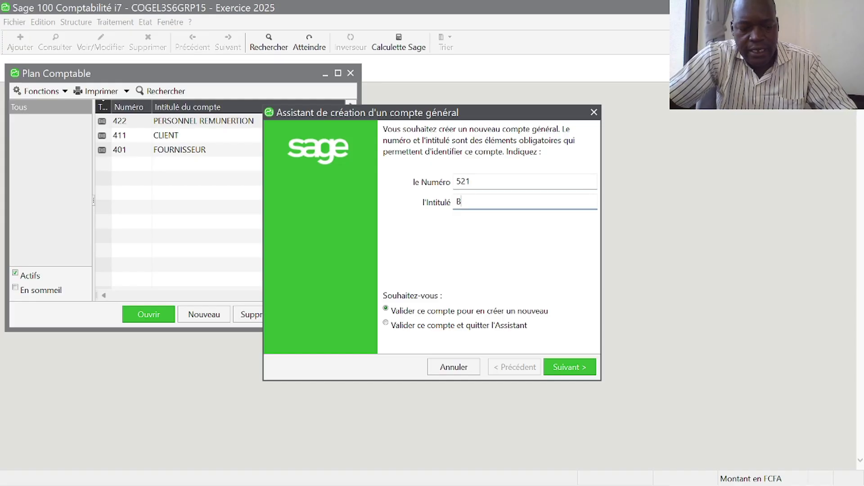
type("ANQUE")
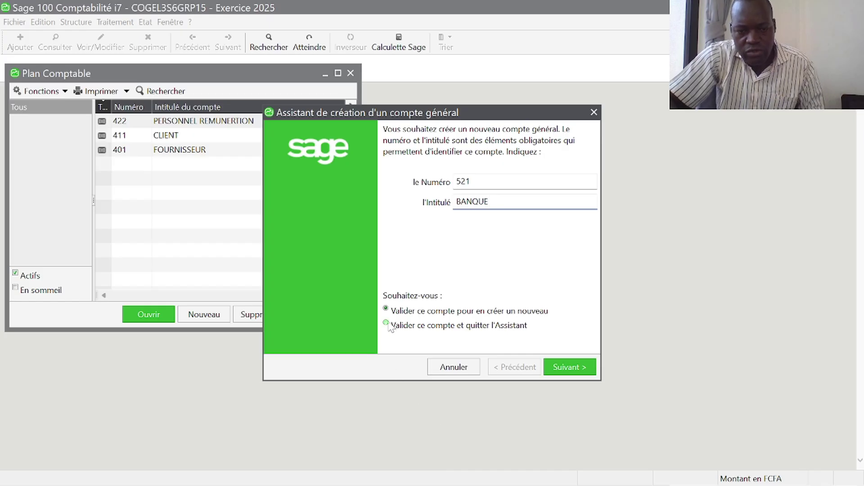
left_click(388, 325)
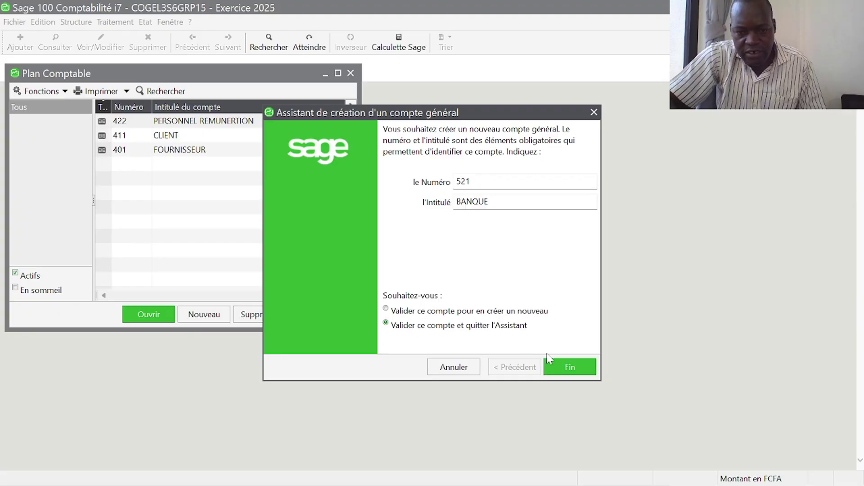
left_click(570, 368)
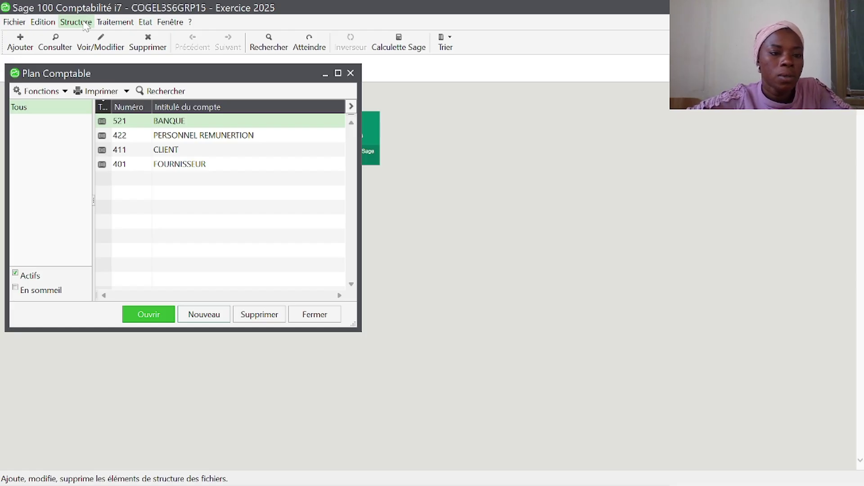
Open the Plan tiers and start a new third party of type Client.
left_click(84, 25)
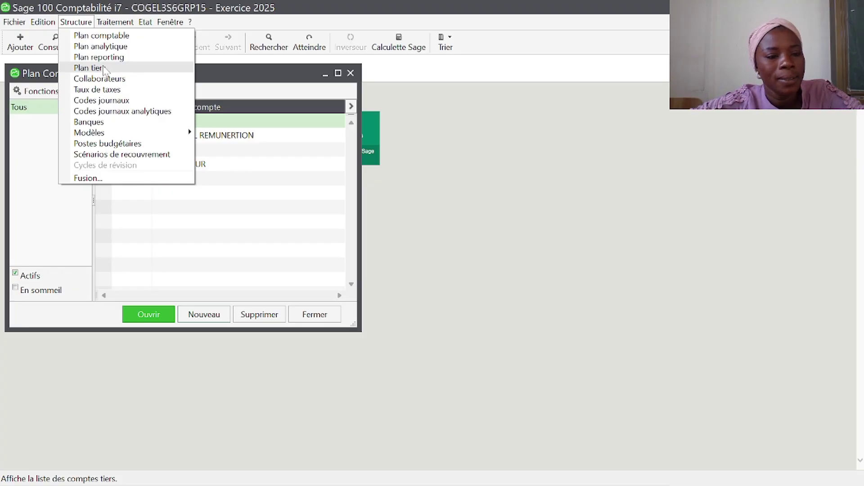
left_click(89, 67)
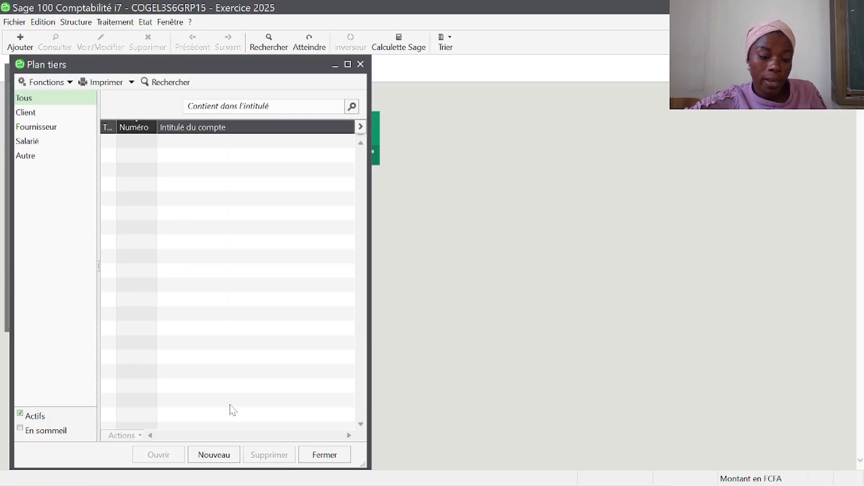
left_click(209, 458)
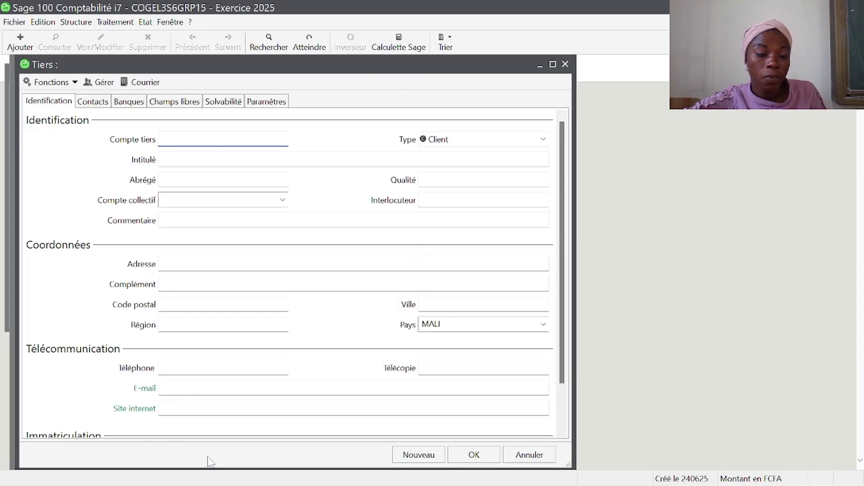
left_click(544, 141)
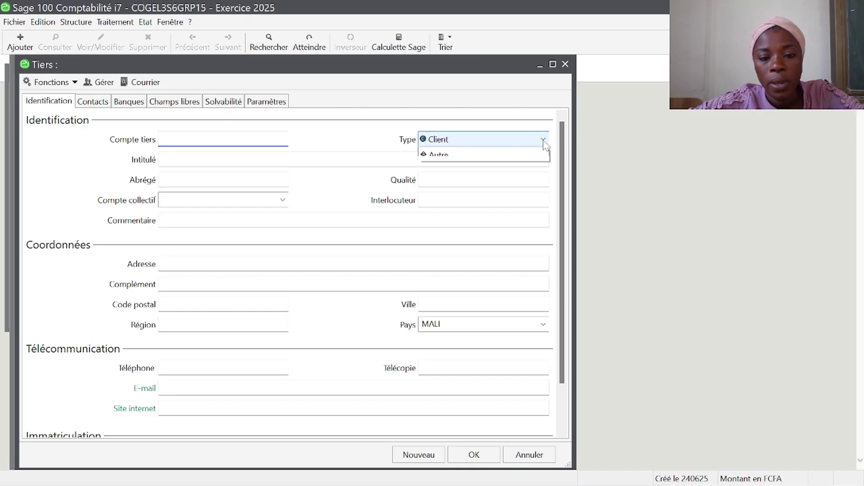
left_click(493, 140)
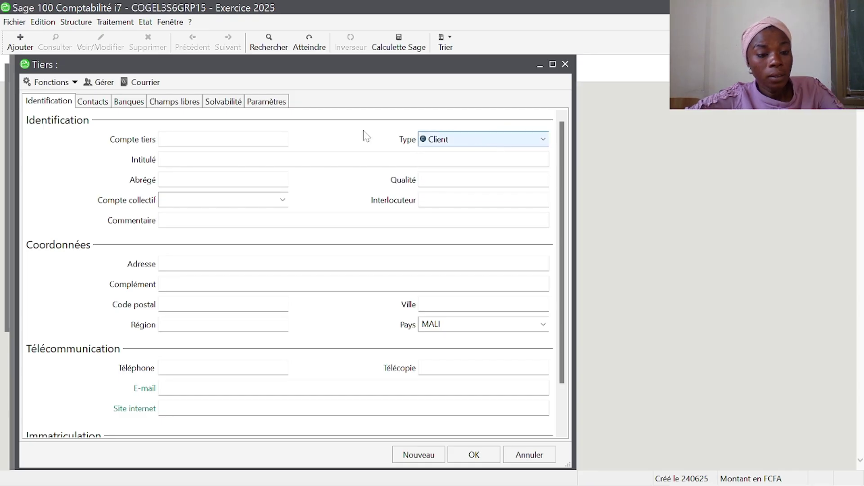
Enter account 411 CLIENT DIALLO, short name CLID, collective account 411, and save it.
left_click(222, 139)
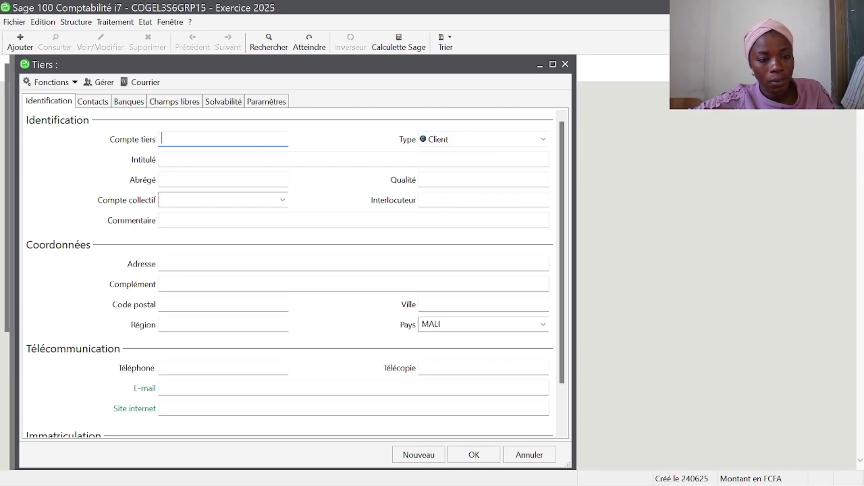
type("4")
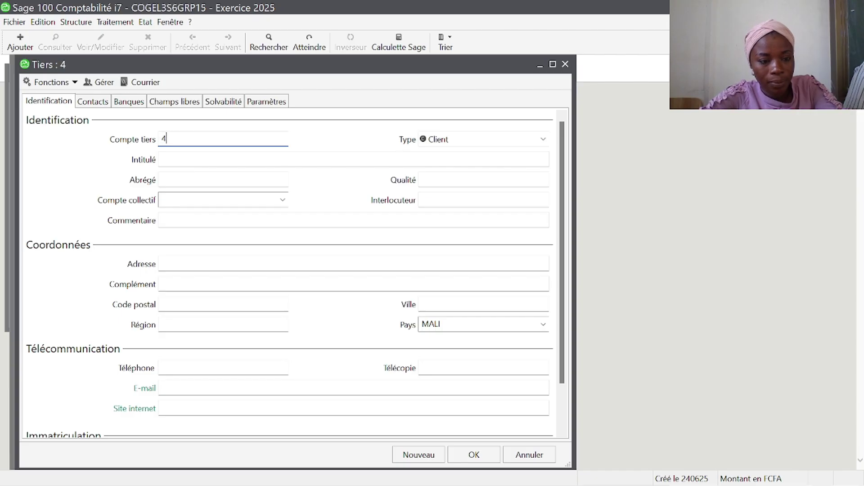
type("11")
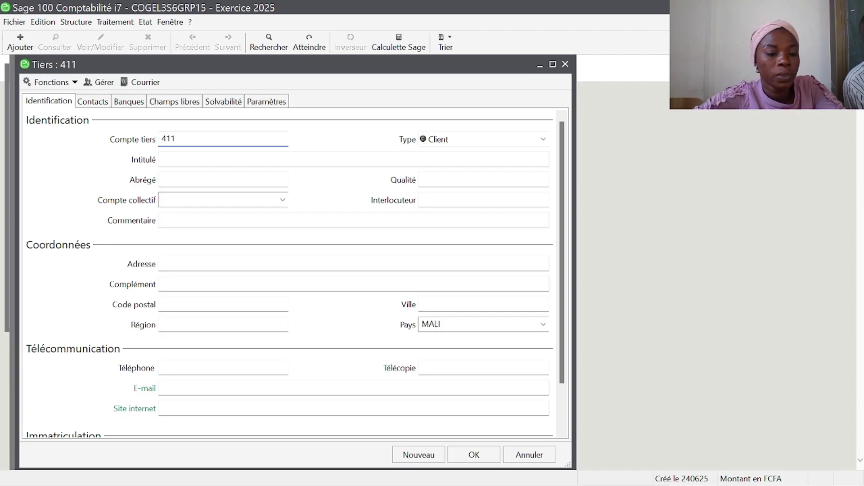
left_click(161, 160)
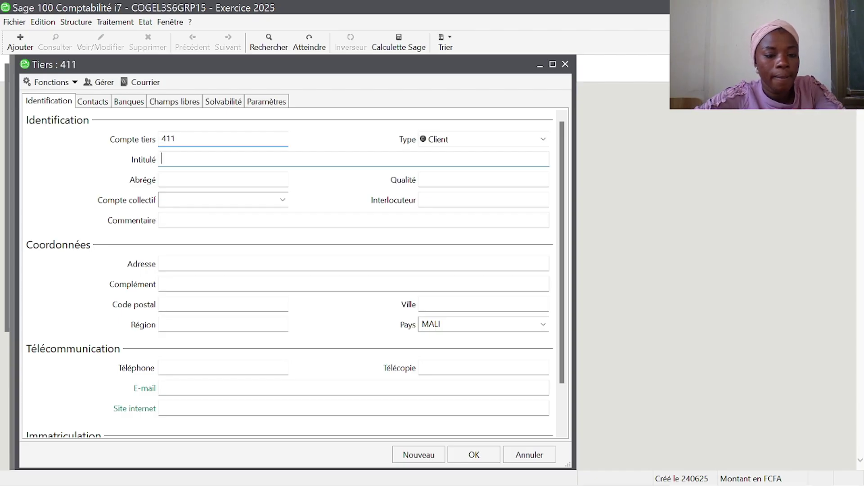
type("CLIENT ")
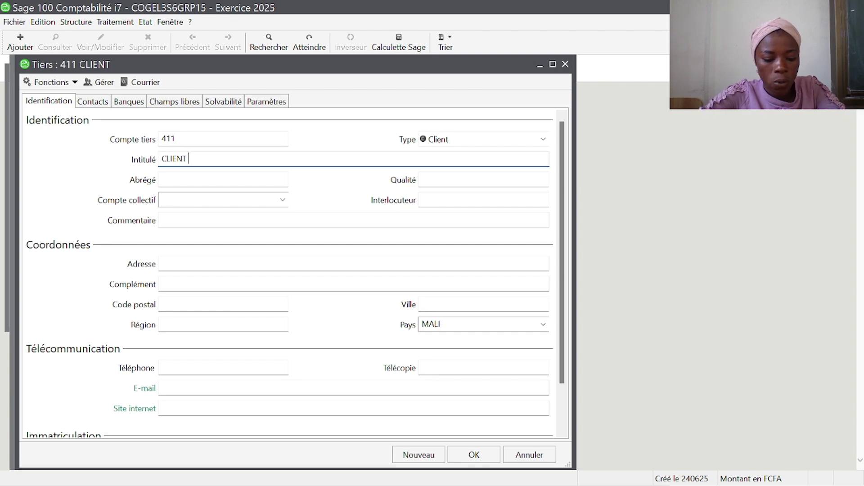
type("DIAL")
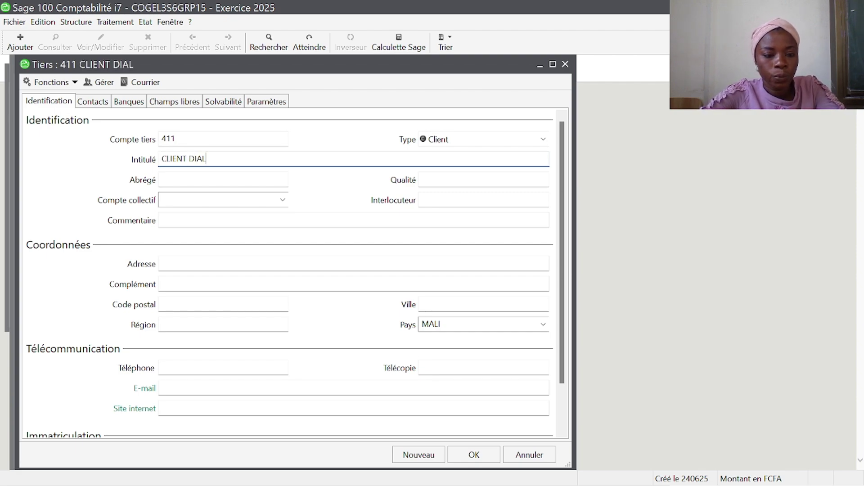
type("LO")
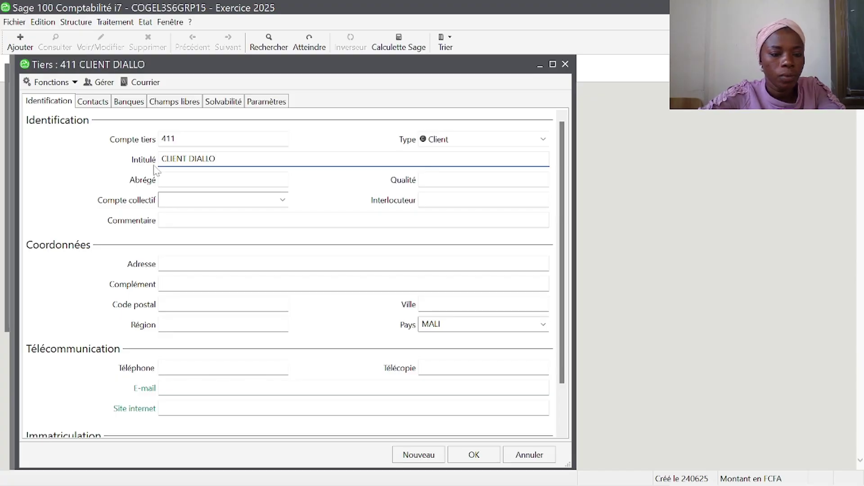
left_click(223, 179)
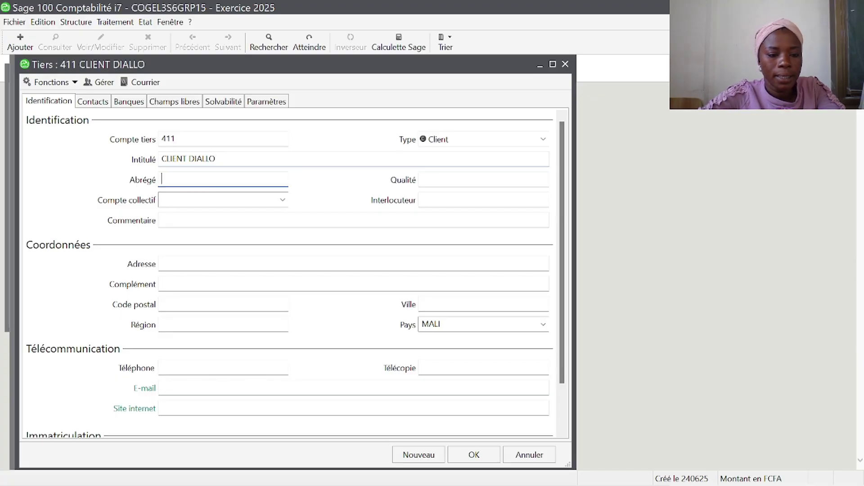
type("C")
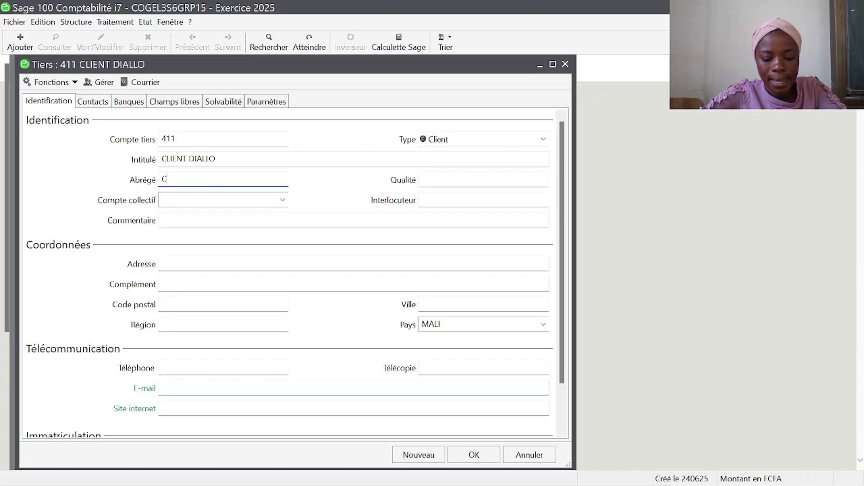
type("LID")
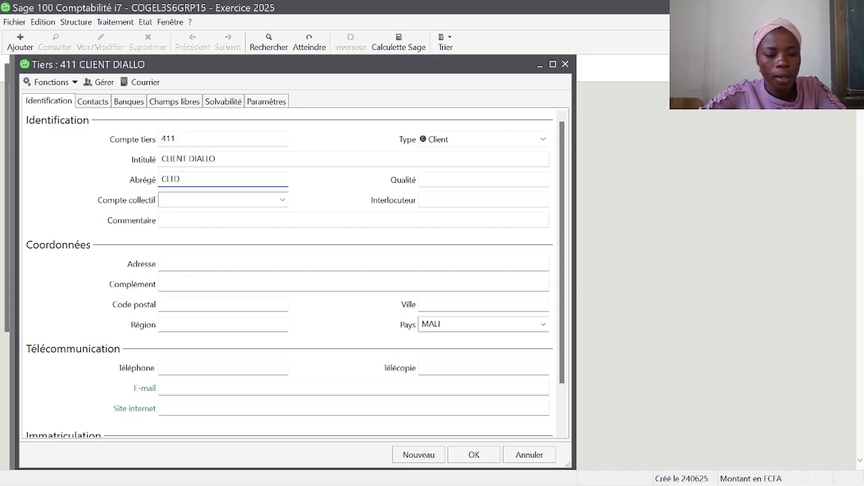
left_click(221, 200)
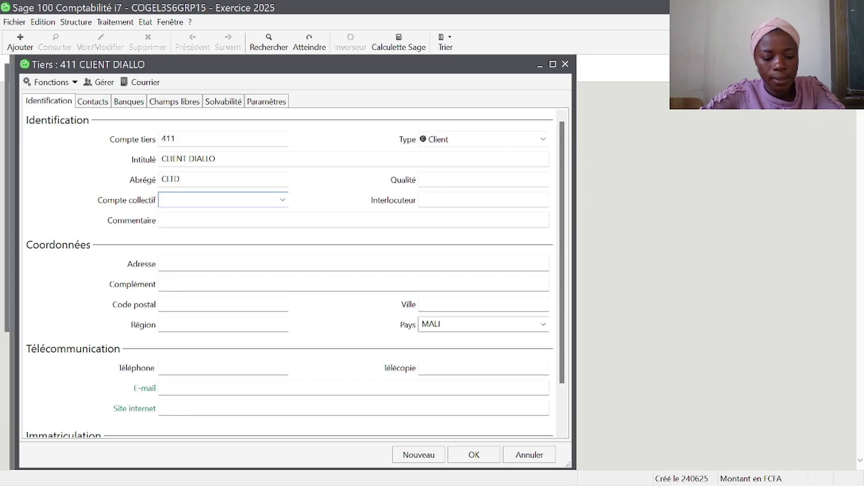
type("411")
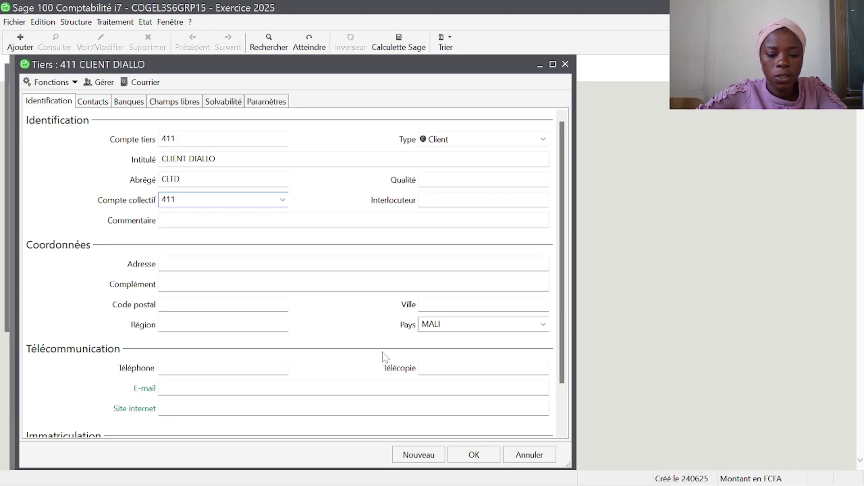
left_click(489, 460)
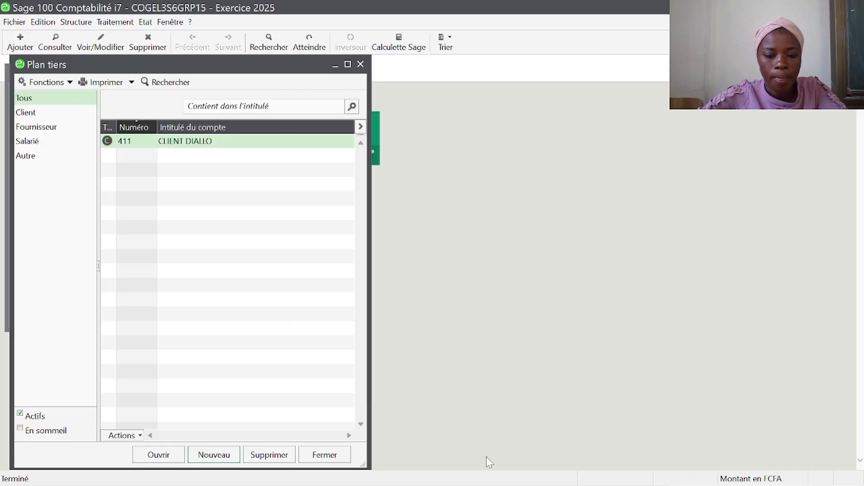
Create Fournisseur third party 401 FOURNISSEUR FANE, short name FRSF, collective account 401.
left_click(224, 456)
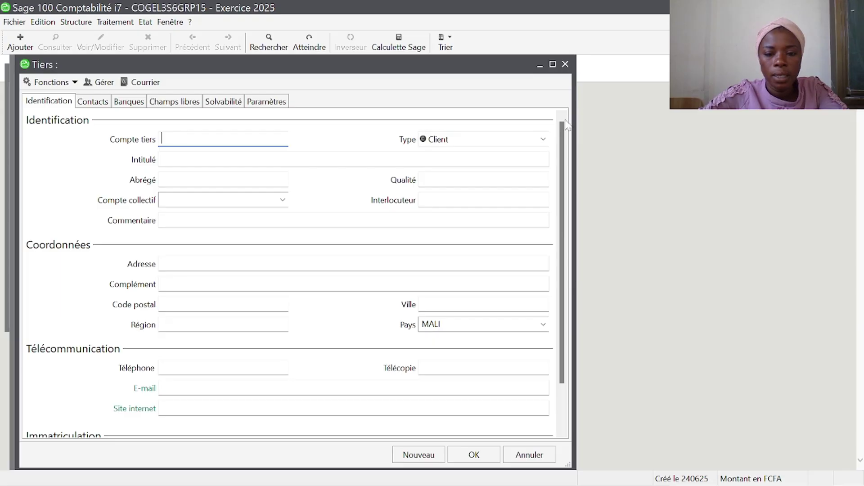
left_click(544, 141)
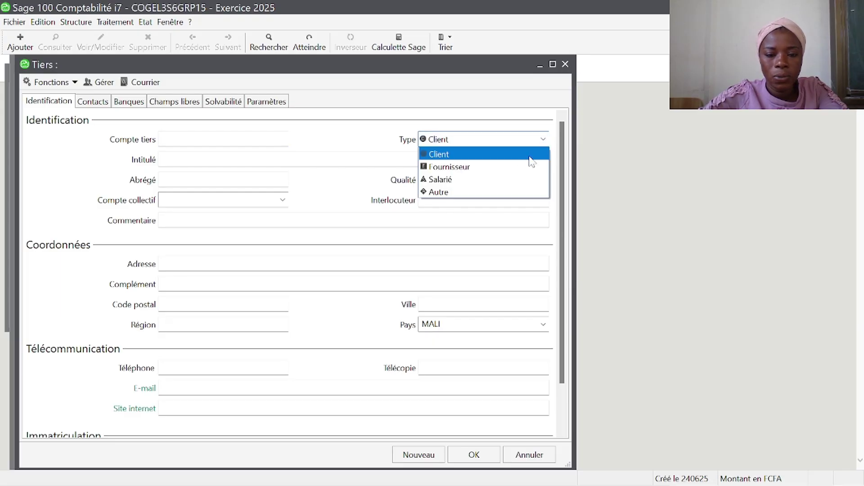
left_click(512, 171)
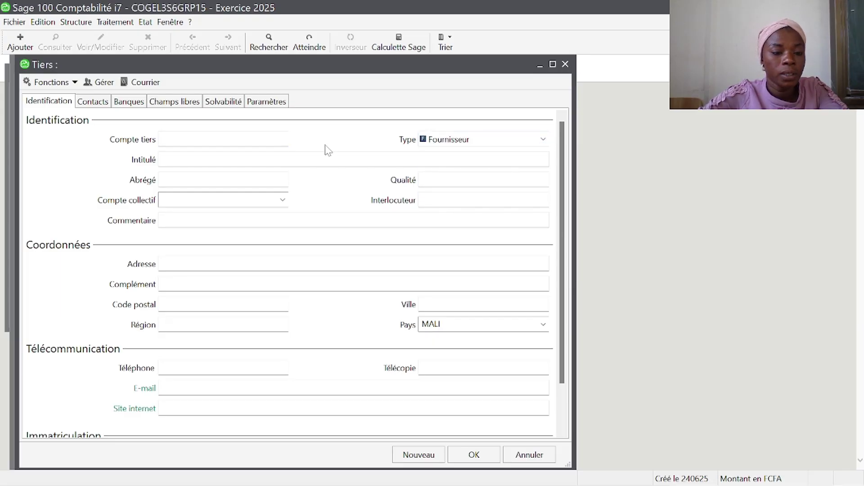
left_click(223, 139)
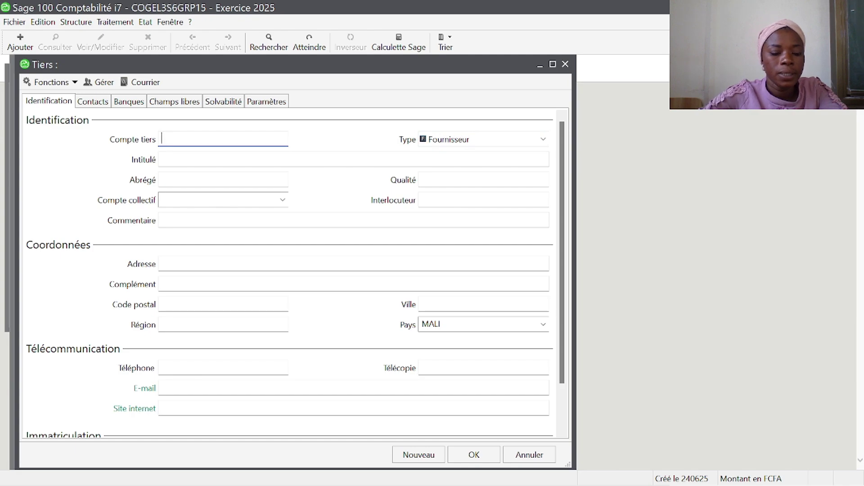
type("401")
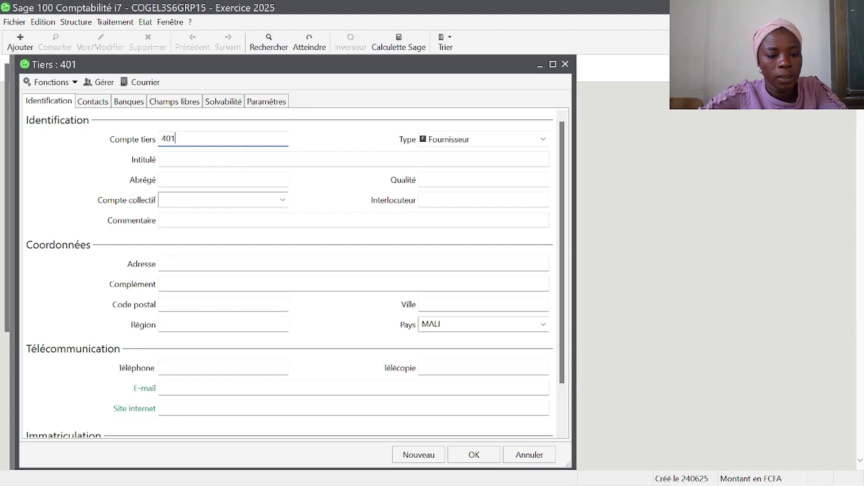
left_click(162, 159)
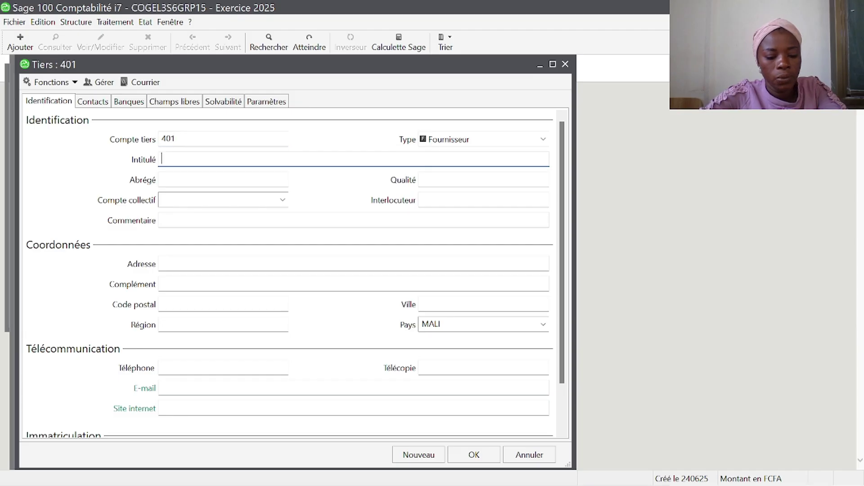
type("FOURNISSEUR ")
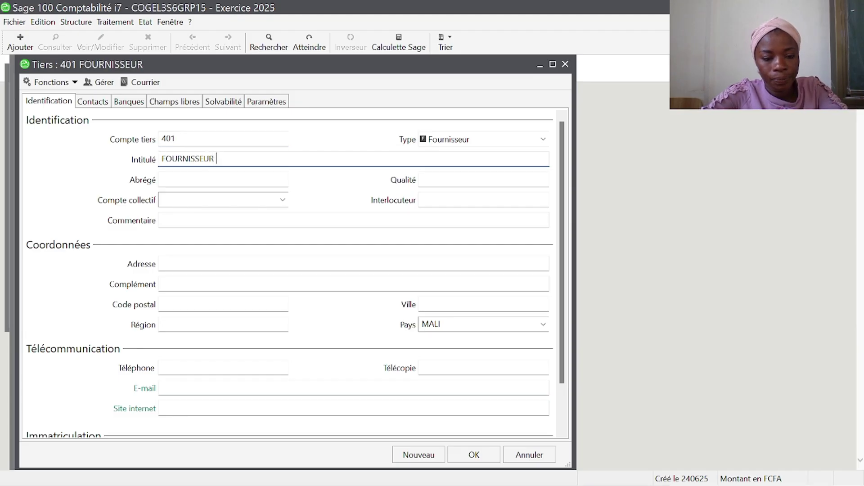
type("FA")
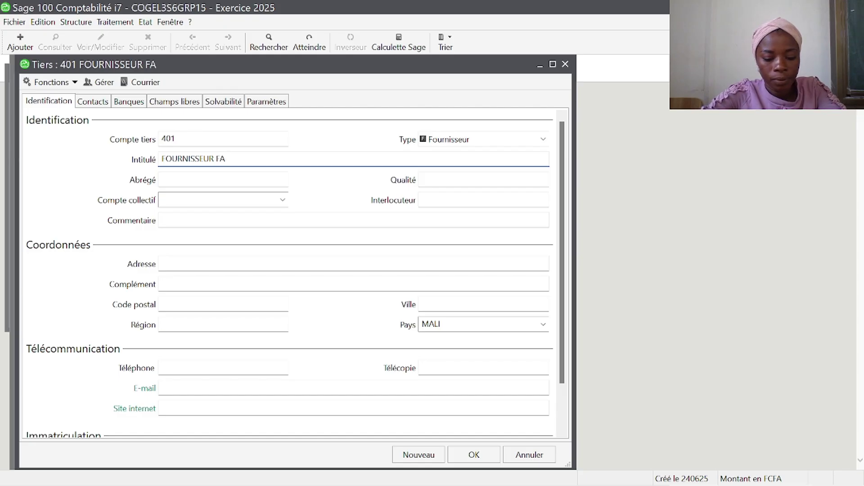
type("NE")
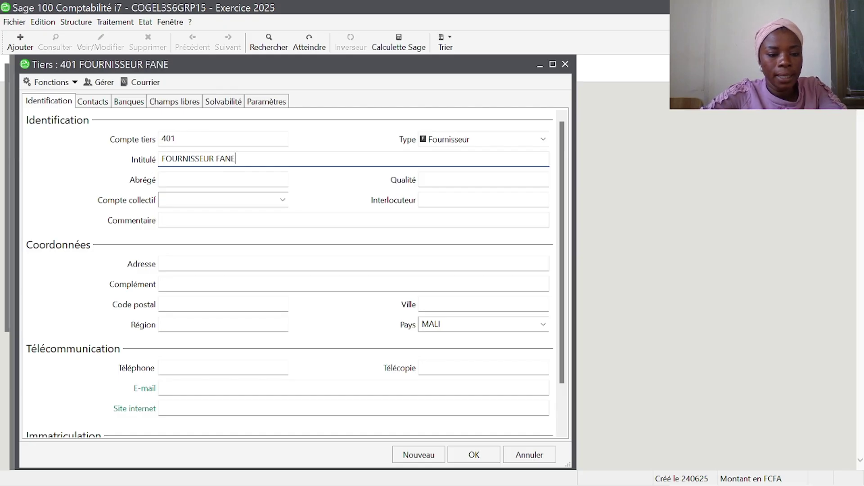
key("Tab")
type("FR")
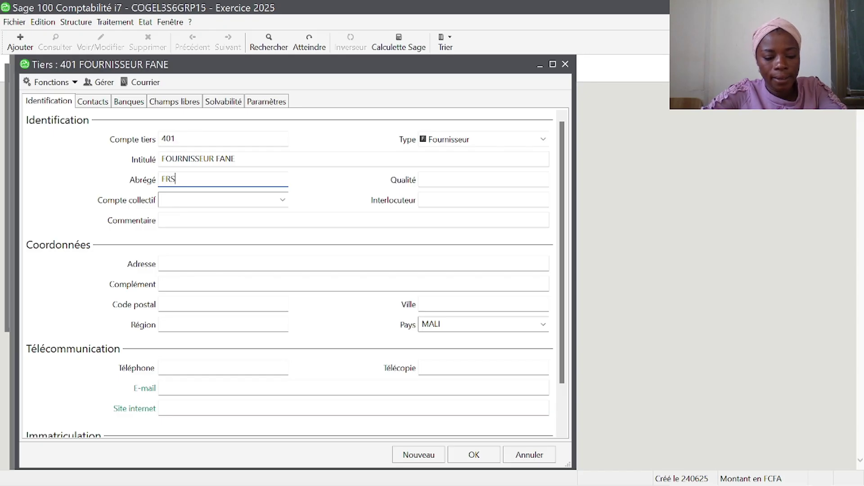
type("S")
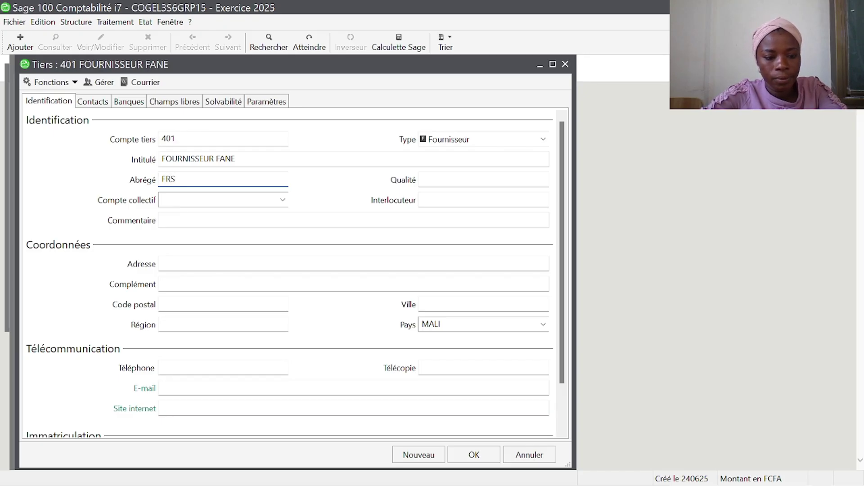
type("F")
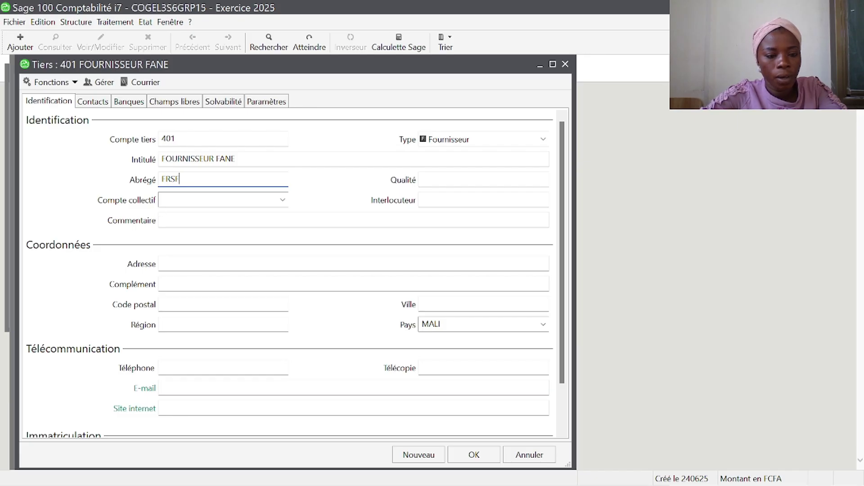
key("Tab")
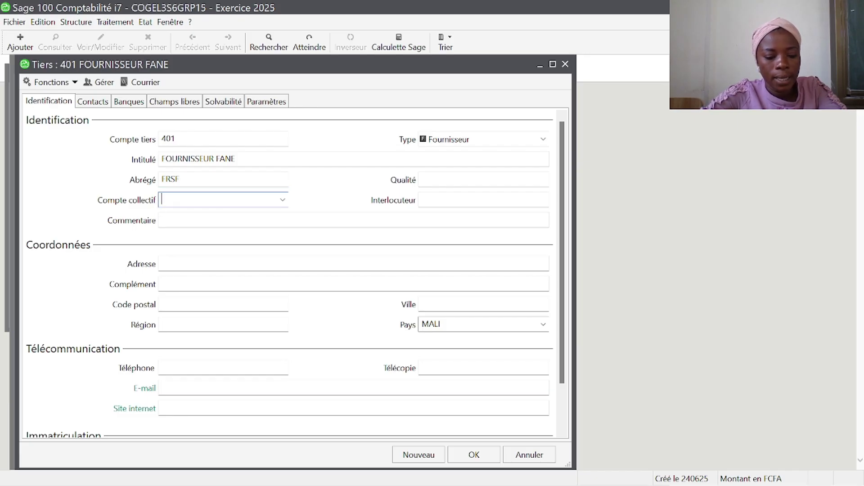
type("4")
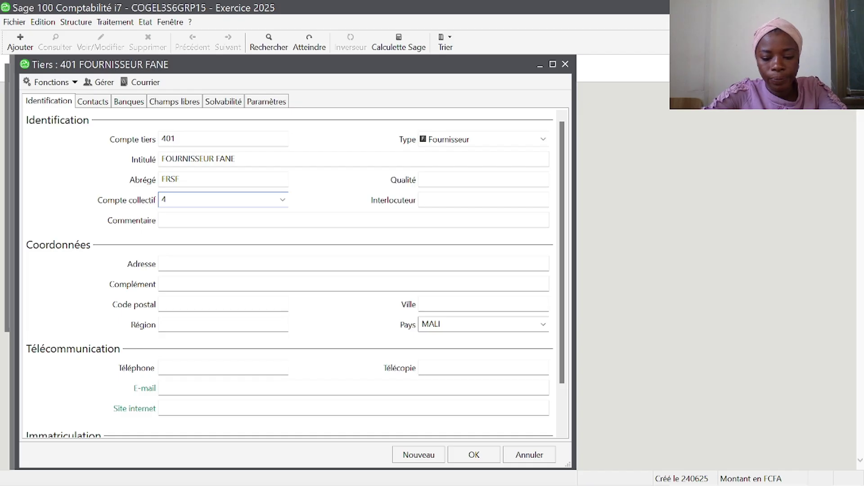
type("01")
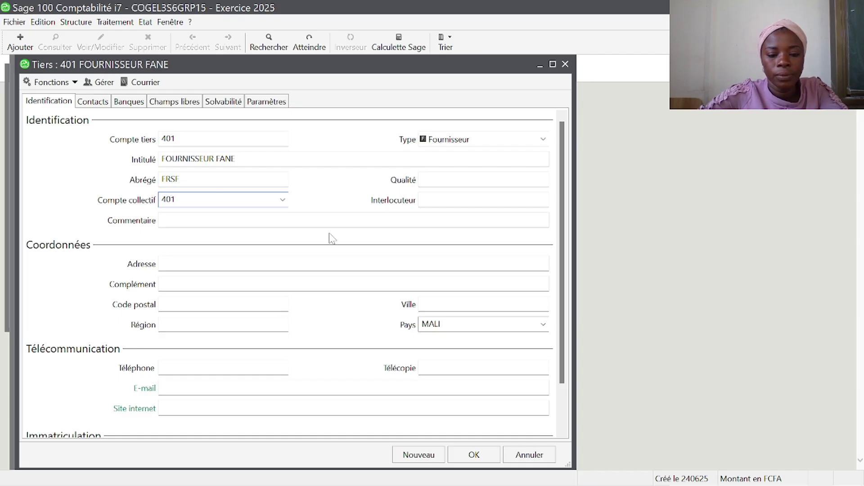
left_click(477, 457)
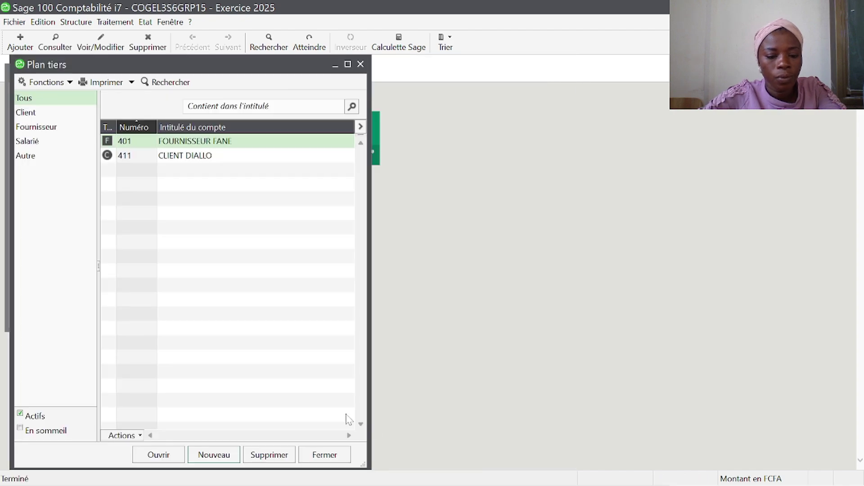
Start a new Salarié third party with account 422 titled SALARIE SOW.
left_click(216, 460)
left_click(214, 451)
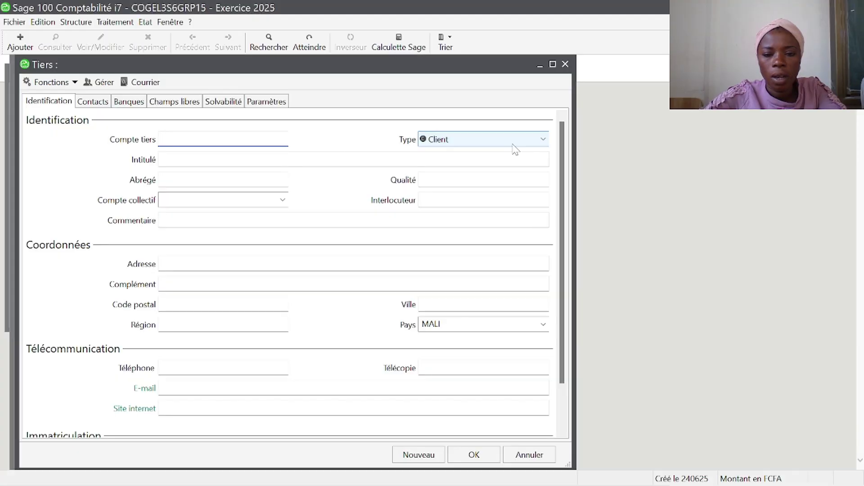
left_click(546, 141)
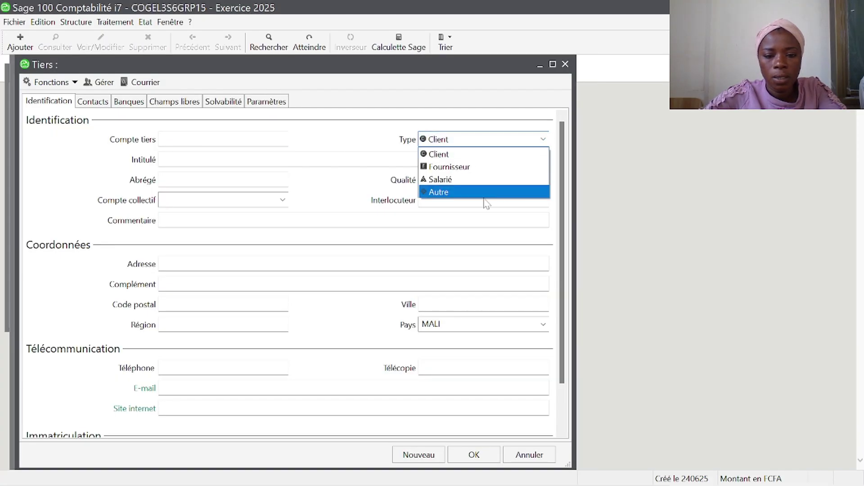
left_click(486, 180)
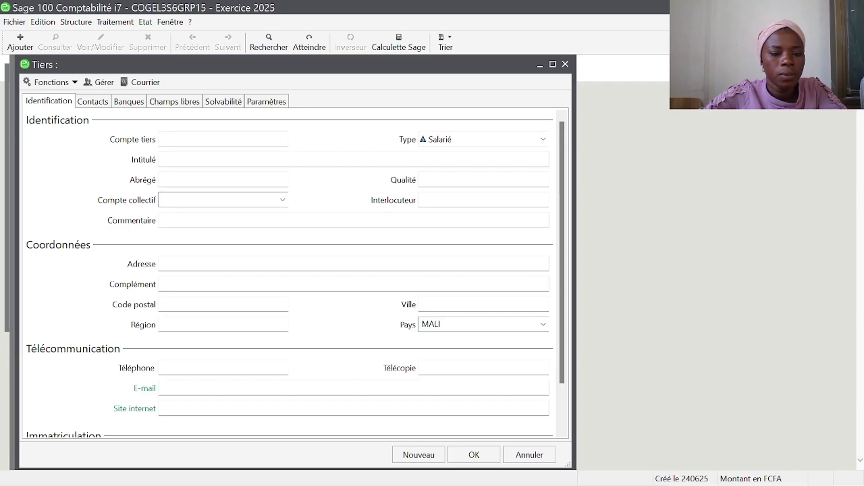
left_click(163, 139)
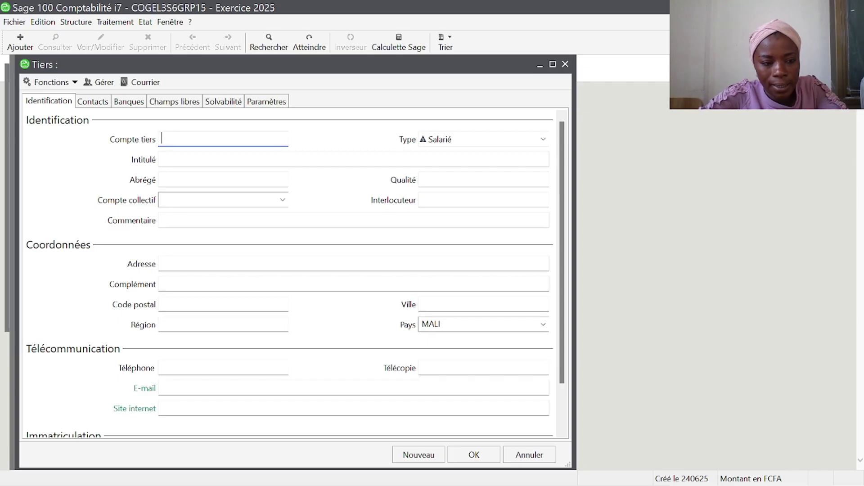
type("422")
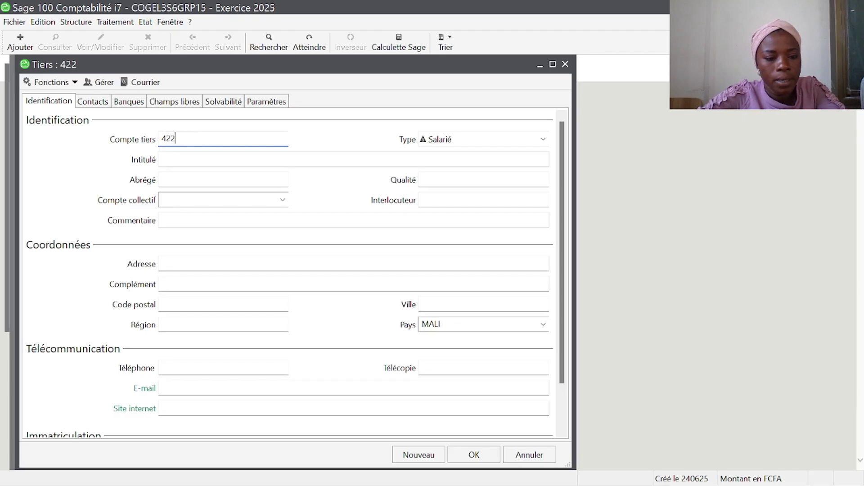
key("Tab")
type("SALARIE SOW")
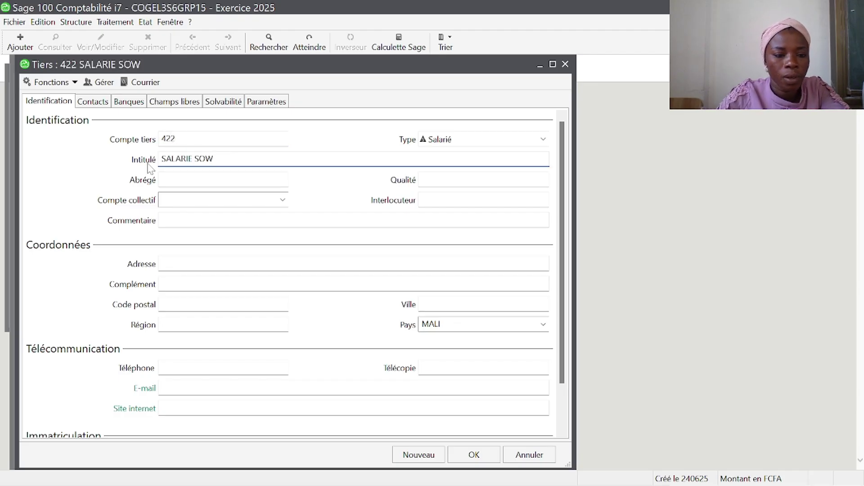
Give it short name SW and collective account 422, save, and confirm linking account 422.
left_click(163, 179)
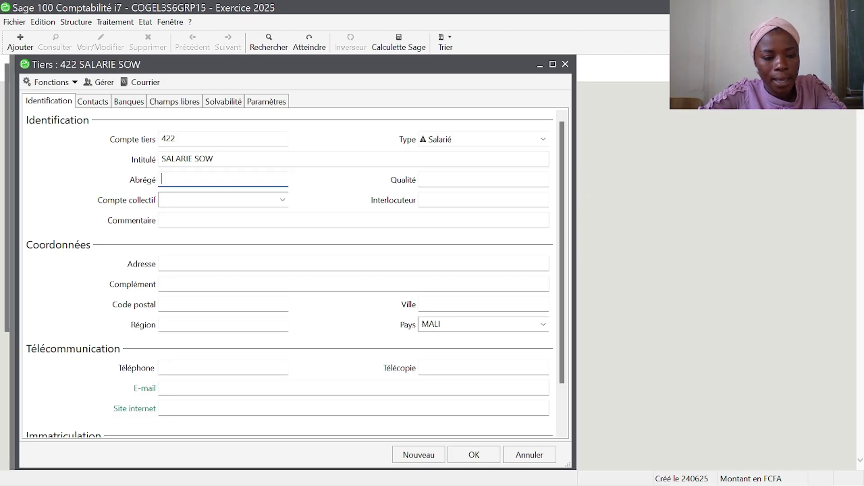
type("SW")
key("Tab")
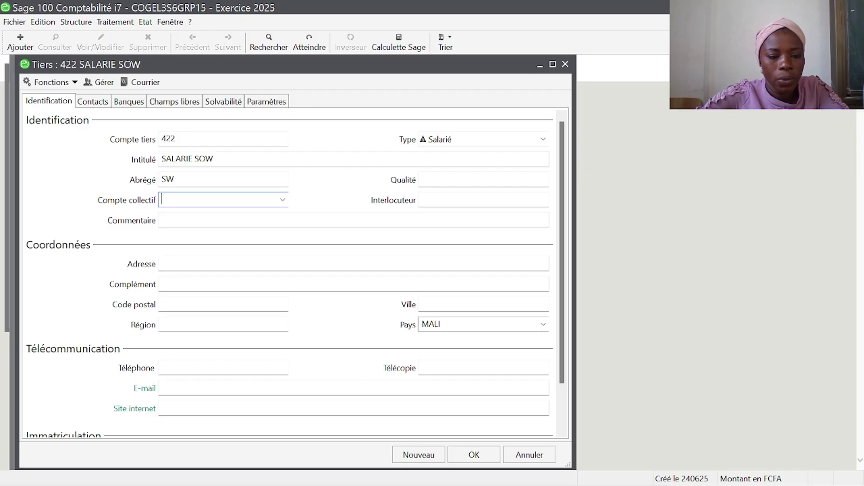
type("4")
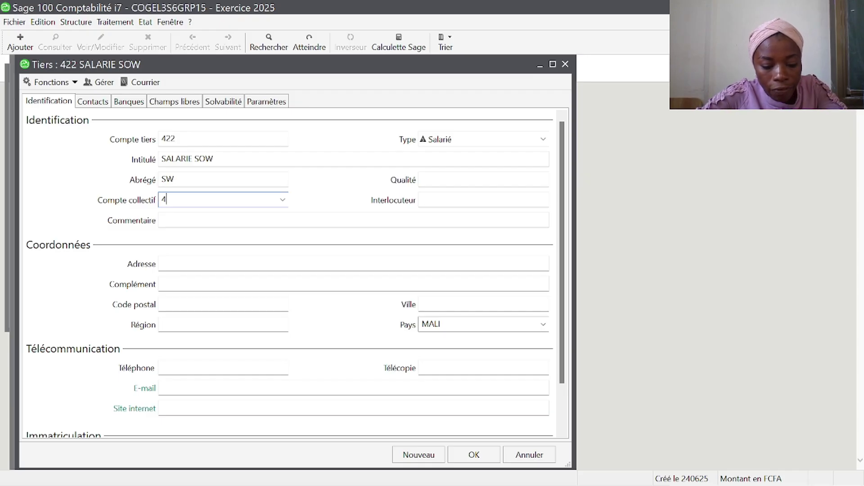
type("22")
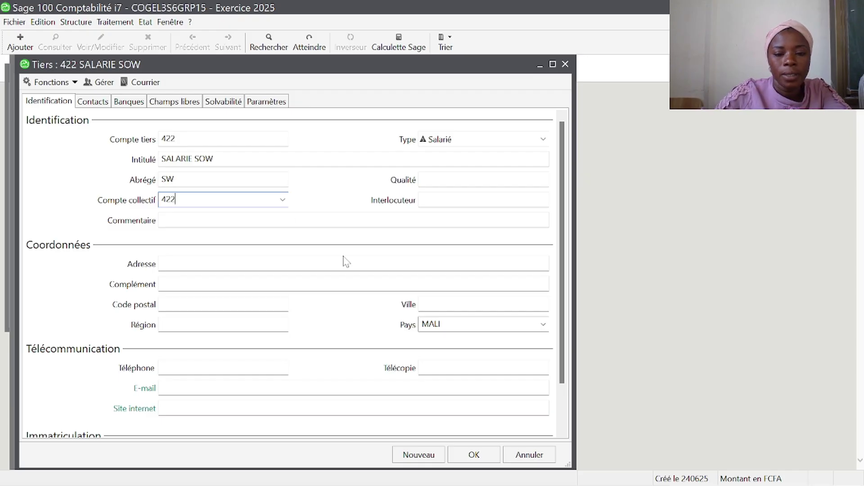
left_click(474, 456)
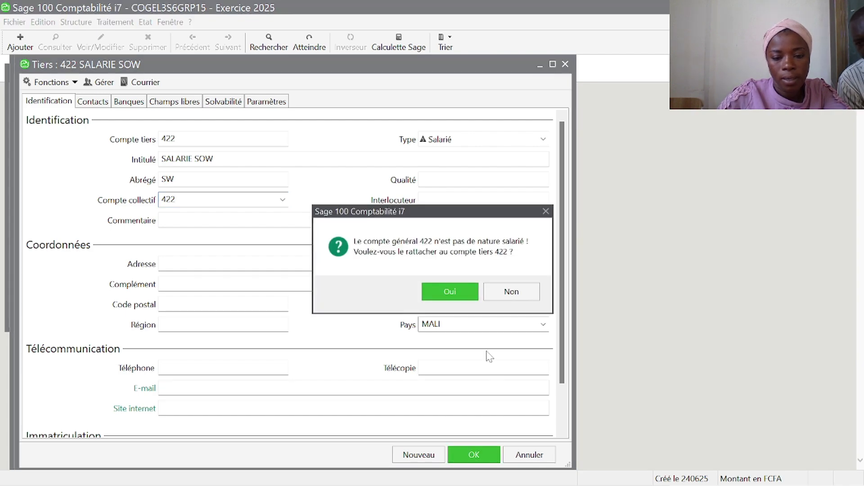
left_click(449, 293)
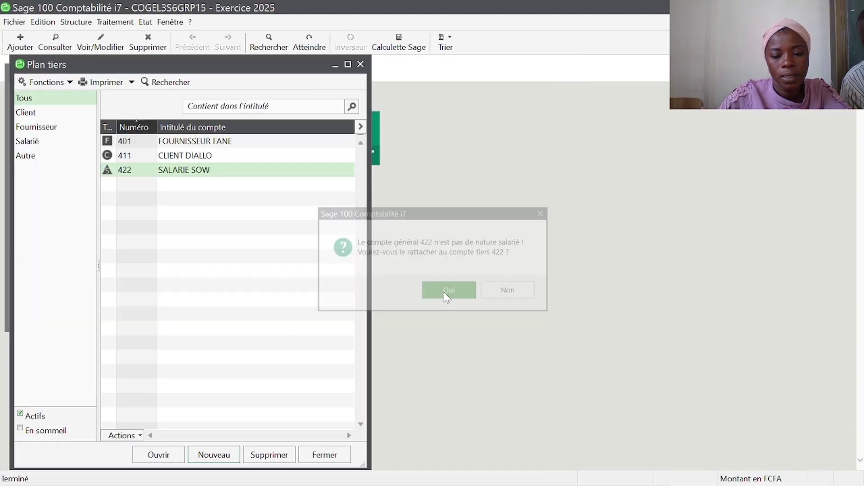